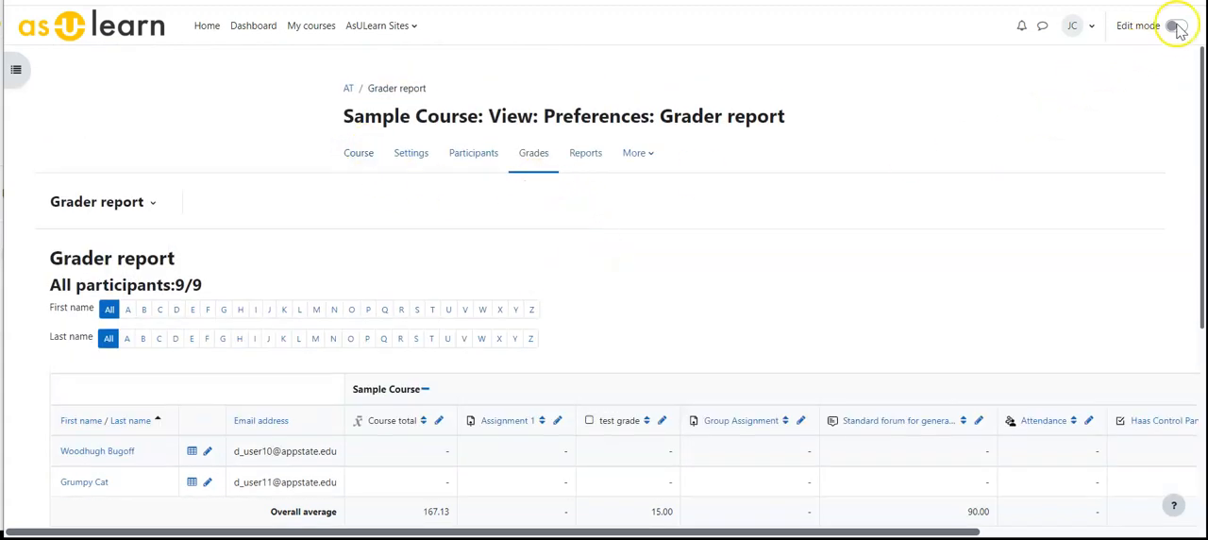
Review the course's grader report with edit mode turned on, and turn edit mode back off.
left_click(359, 153)
left_click(1175, 26)
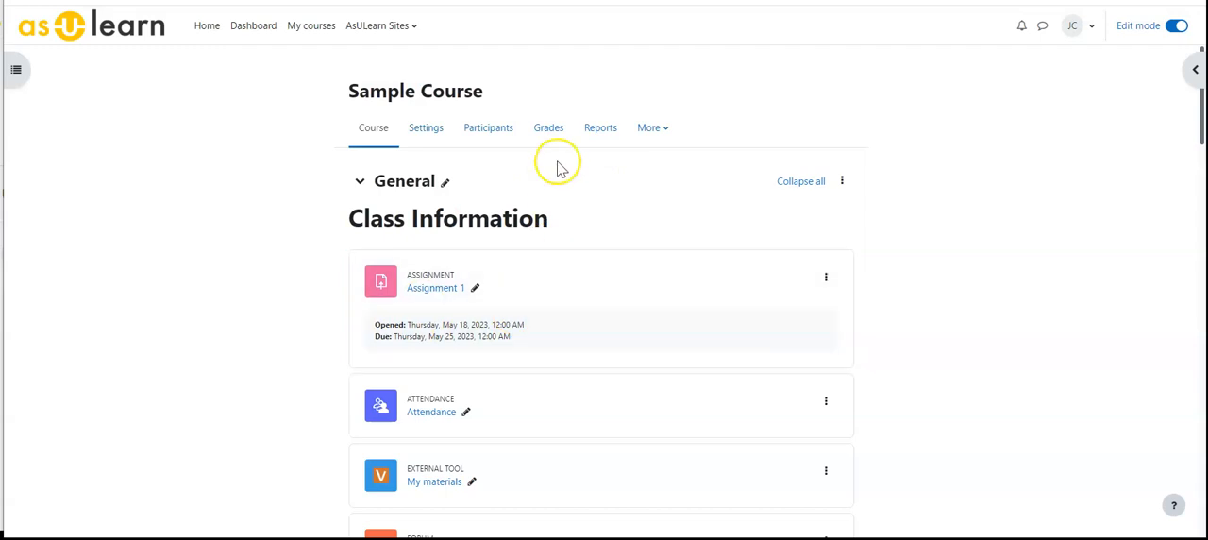
left_click(549, 130)
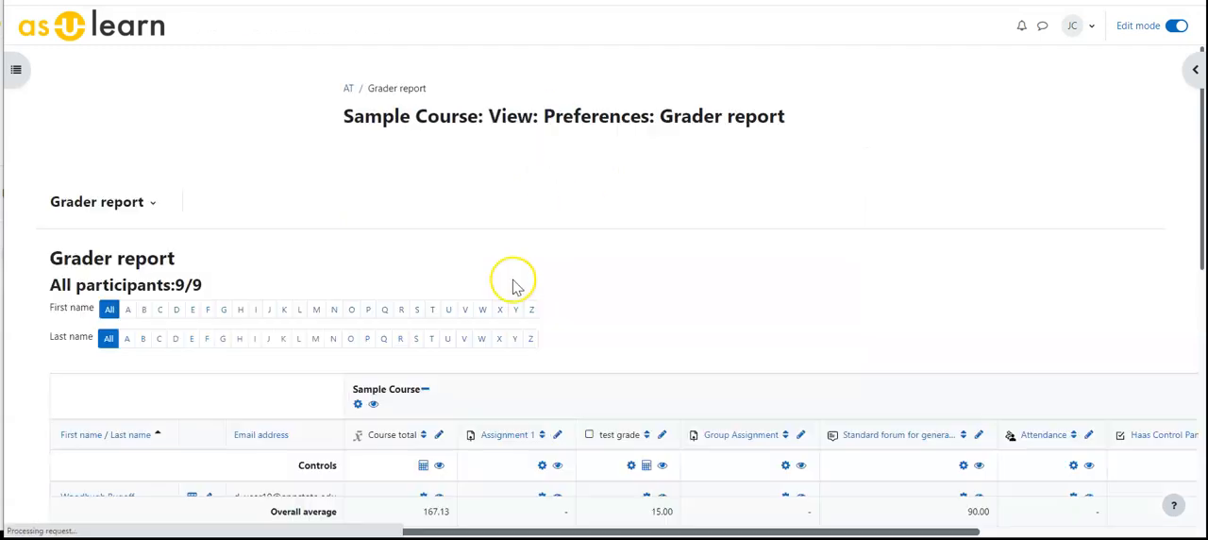
scroll(498, 264, "down", 2)
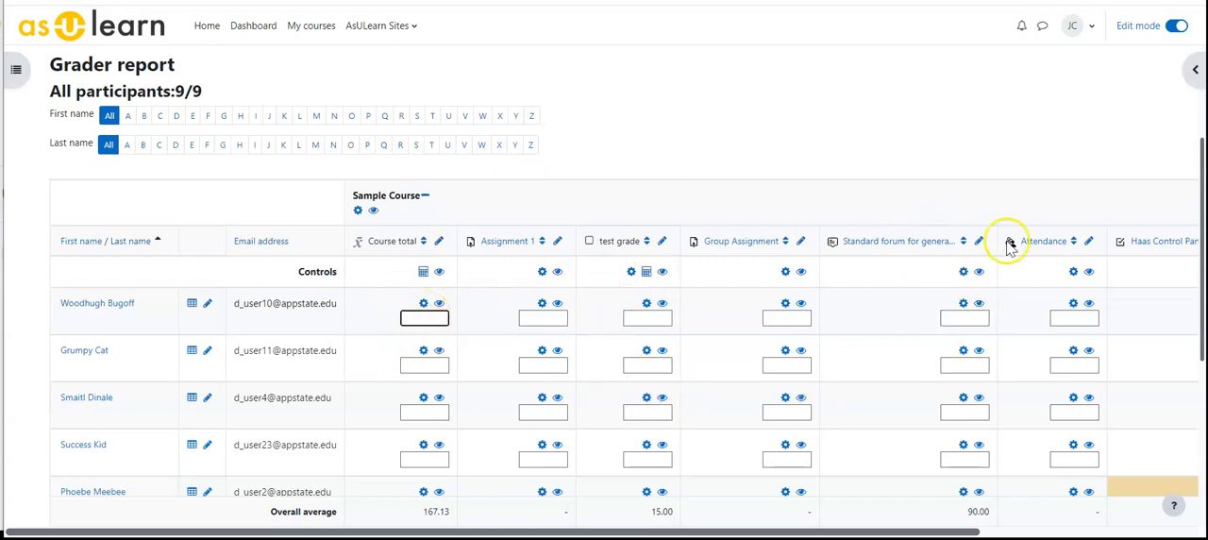
left_click(1174, 26)
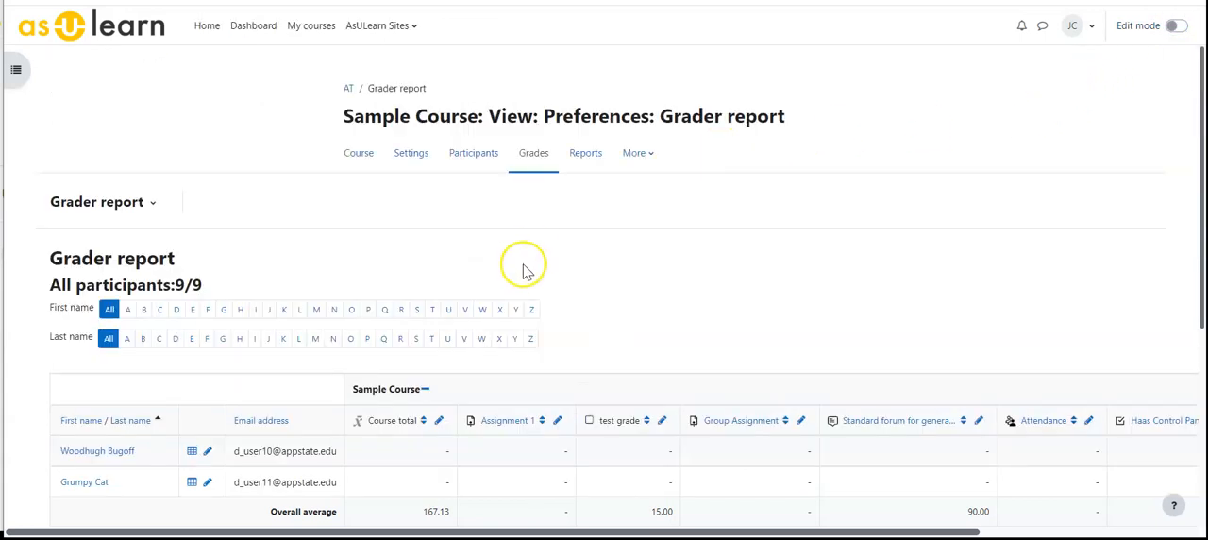
scroll(520, 265, "down", 3)
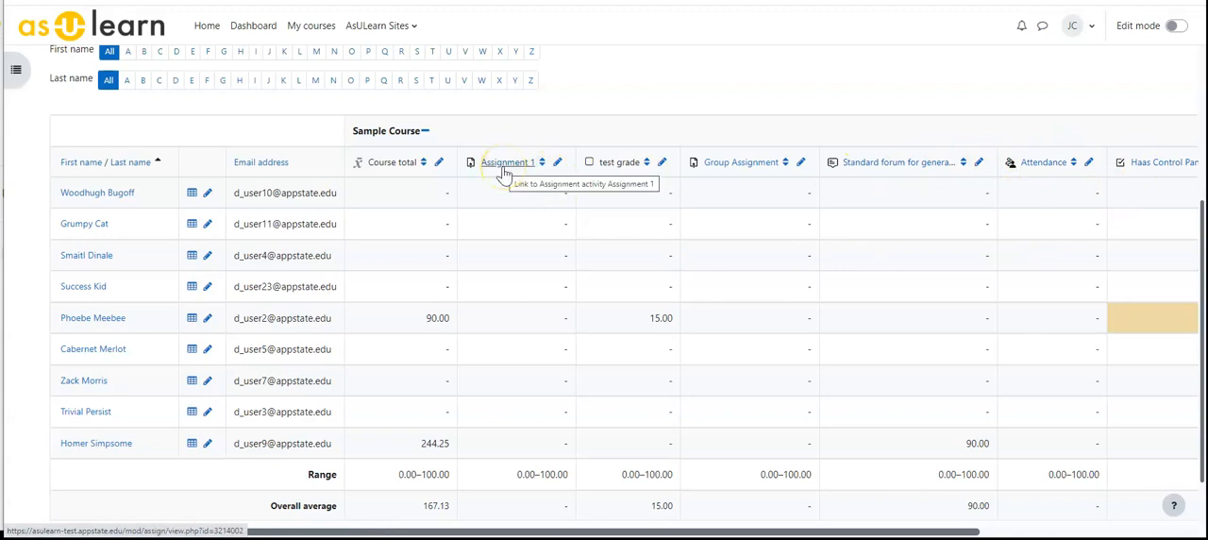
Open Assignment 1 from the course page, grade the first student 90 out of 100, and save the changes.
scroll(437, 186, "up", 2)
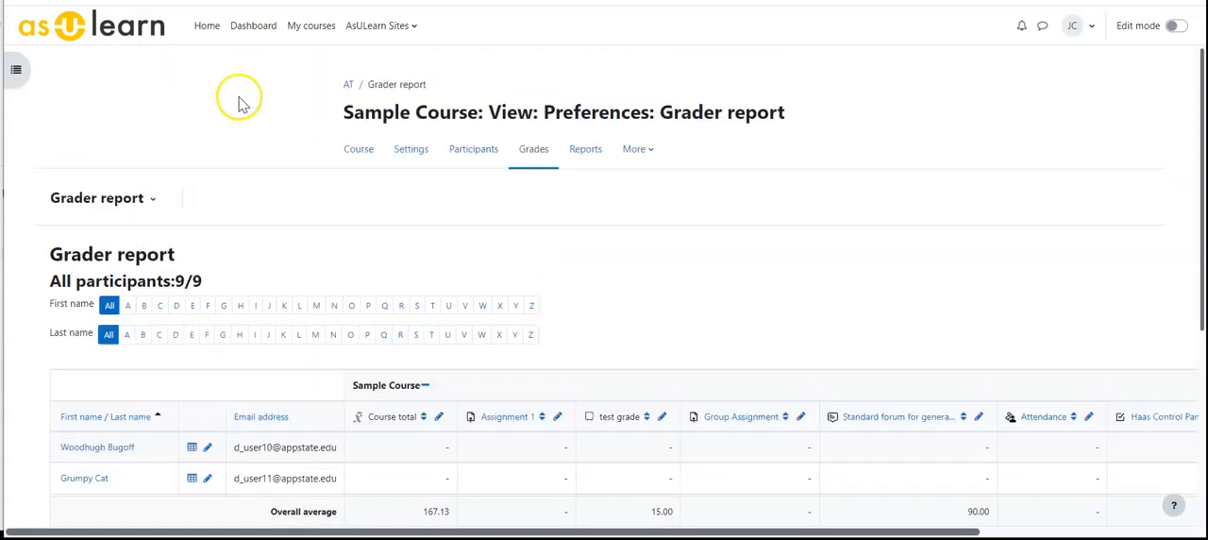
scroll(227, 94, "up", 2)
left_click(355, 155)
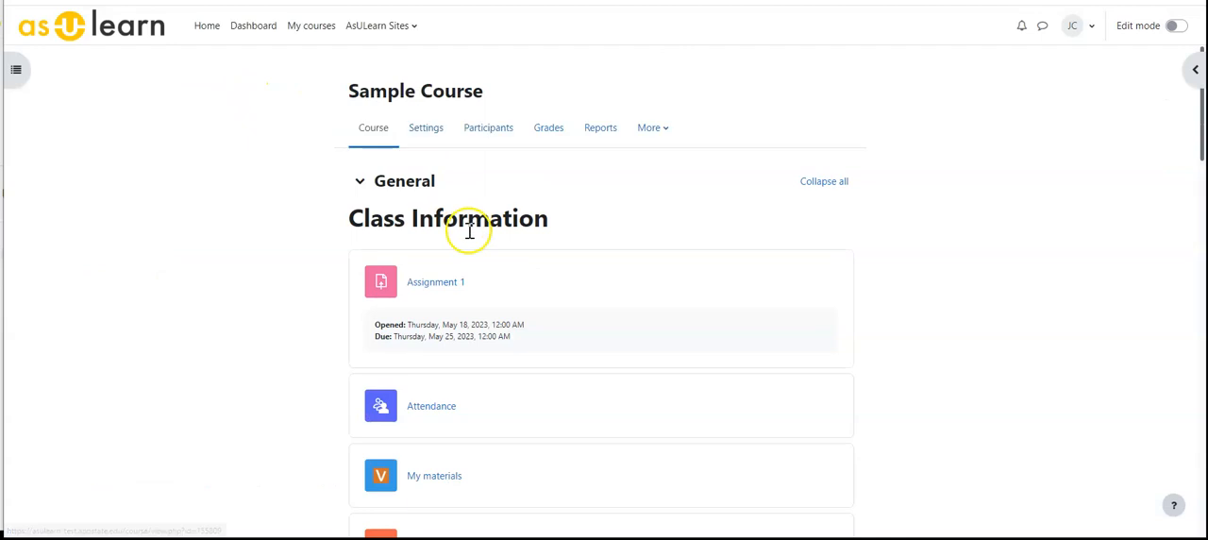
left_click(437, 281)
left_click(498, 288)
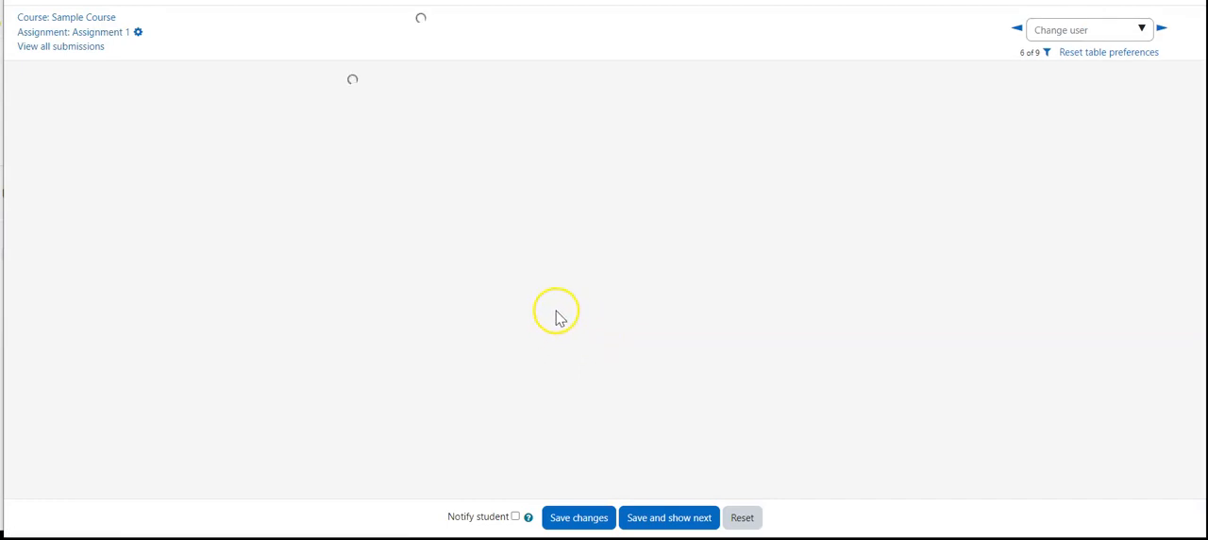
left_click(386, 279)
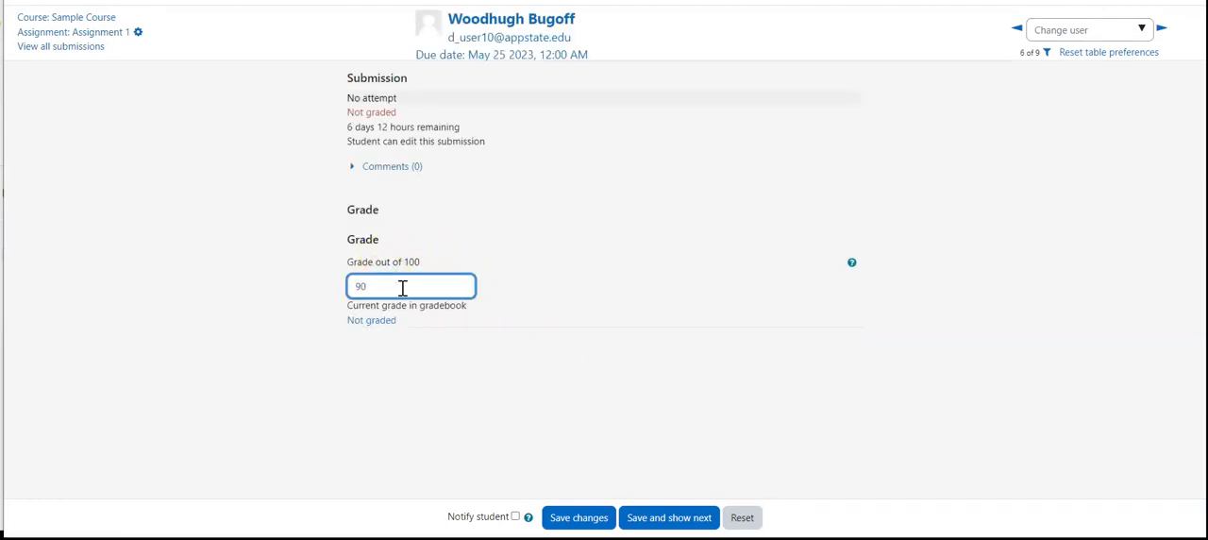
left_click(576, 518)
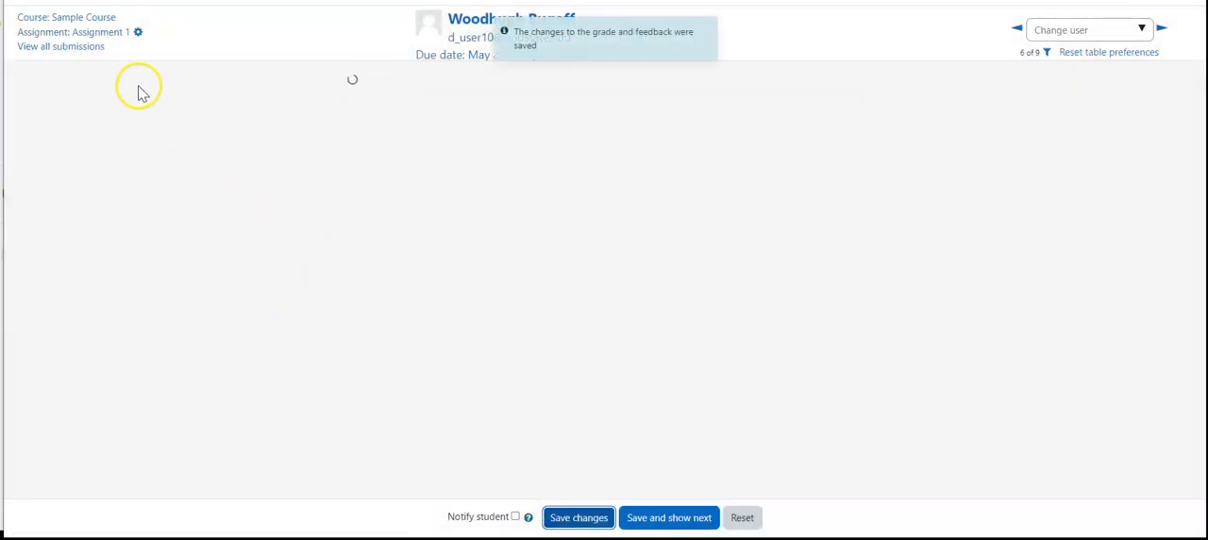
Return to the course's grader report and check the grades in the Assignment 1 column.
left_click(83, 17)
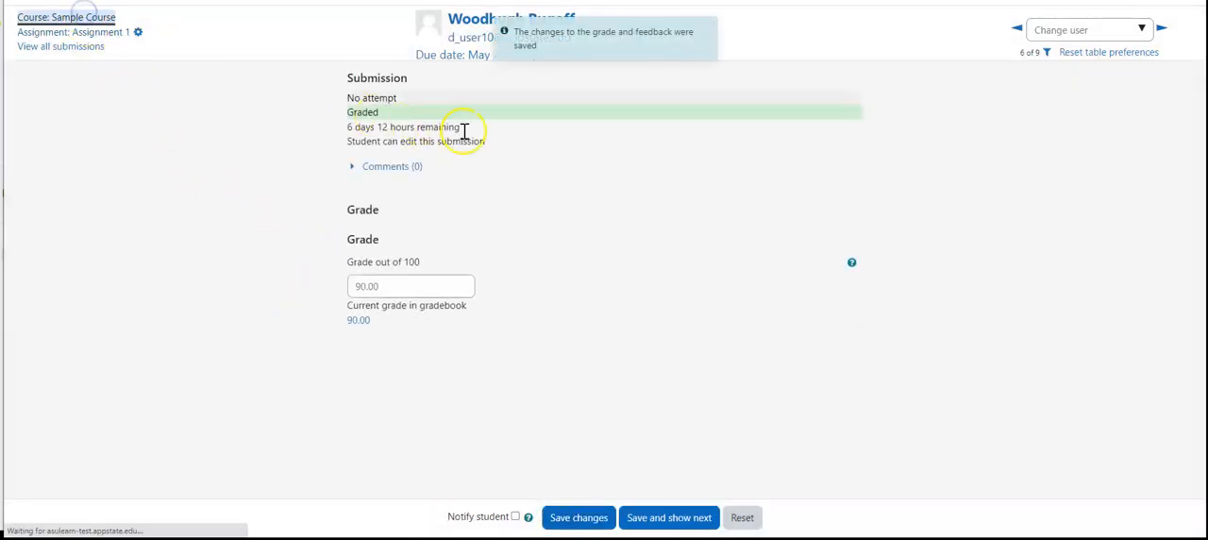
left_click(546, 129)
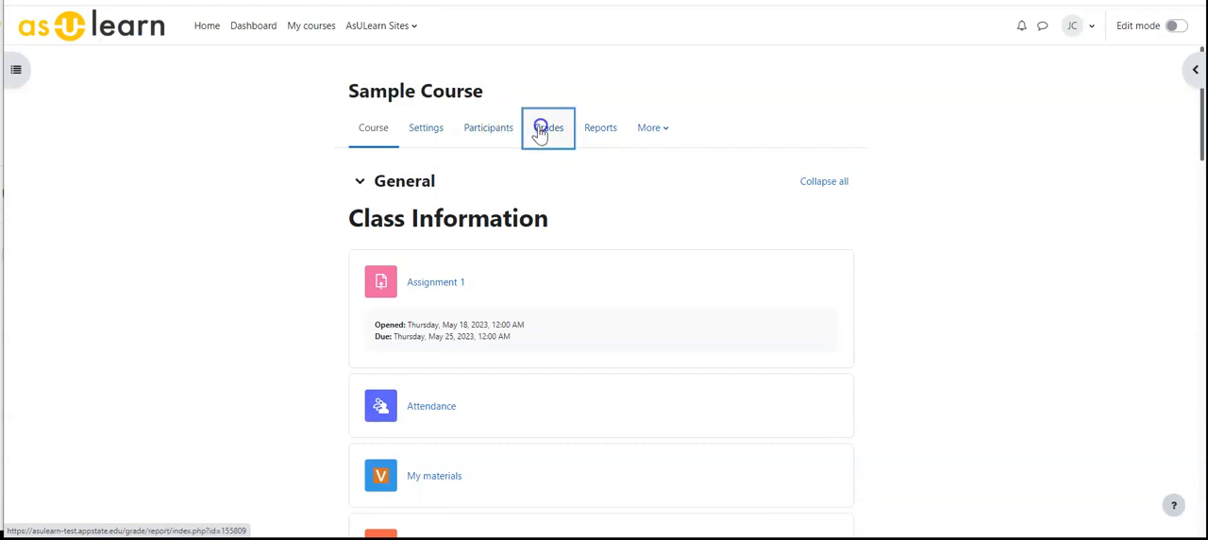
scroll(528, 340, "down", 2)
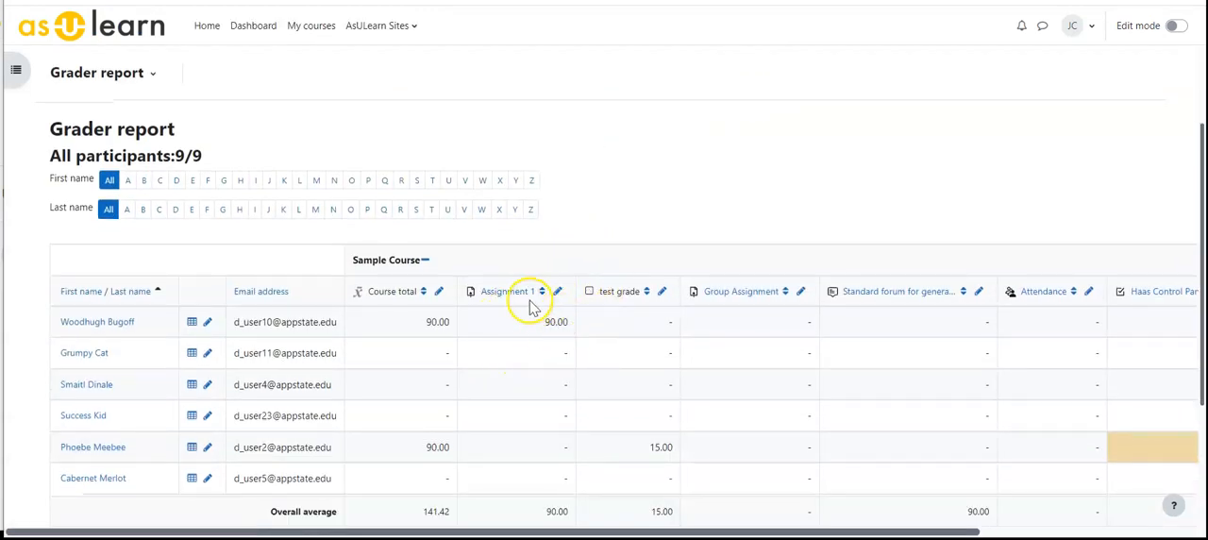
scroll(521, 429, "down", 3)
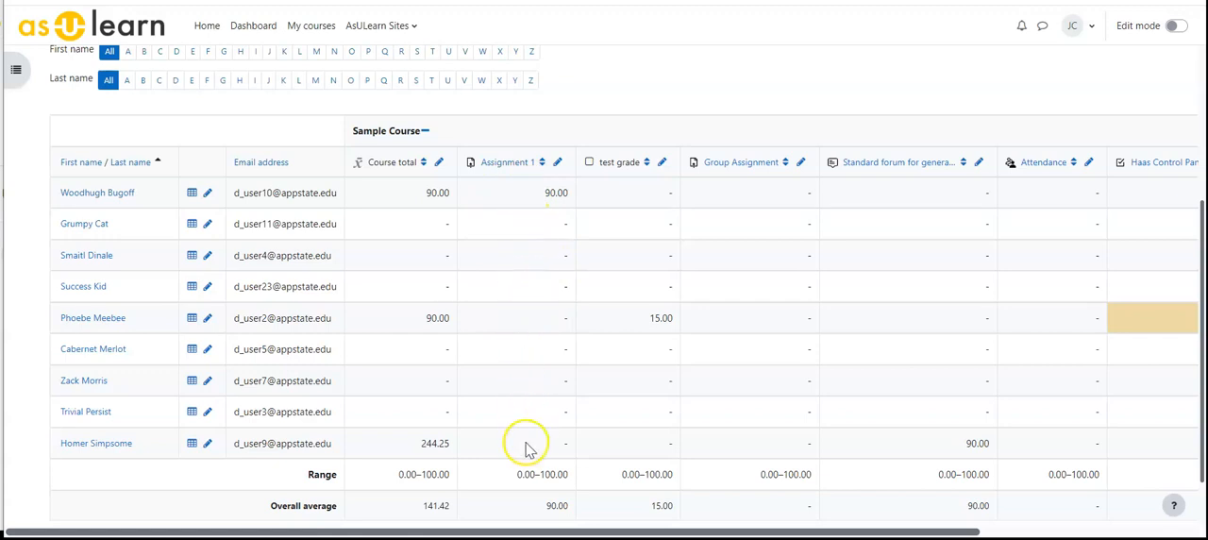
In Assignment 1's single view with edit mode on, override the second student's grade with 75 and save.
left_click(557, 164)
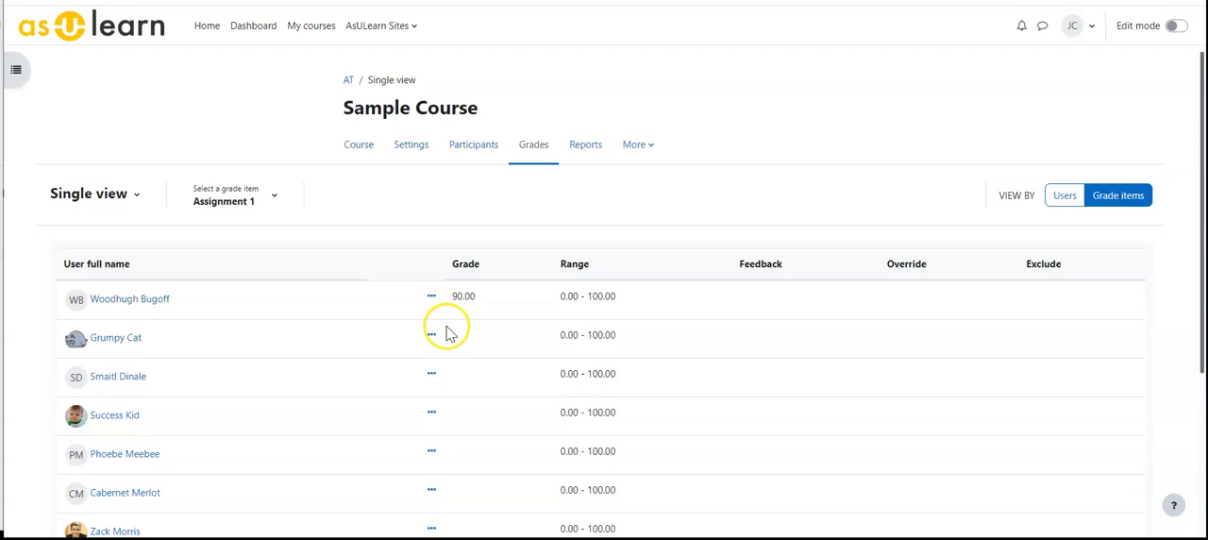
scroll(283, 283, "down", 2)
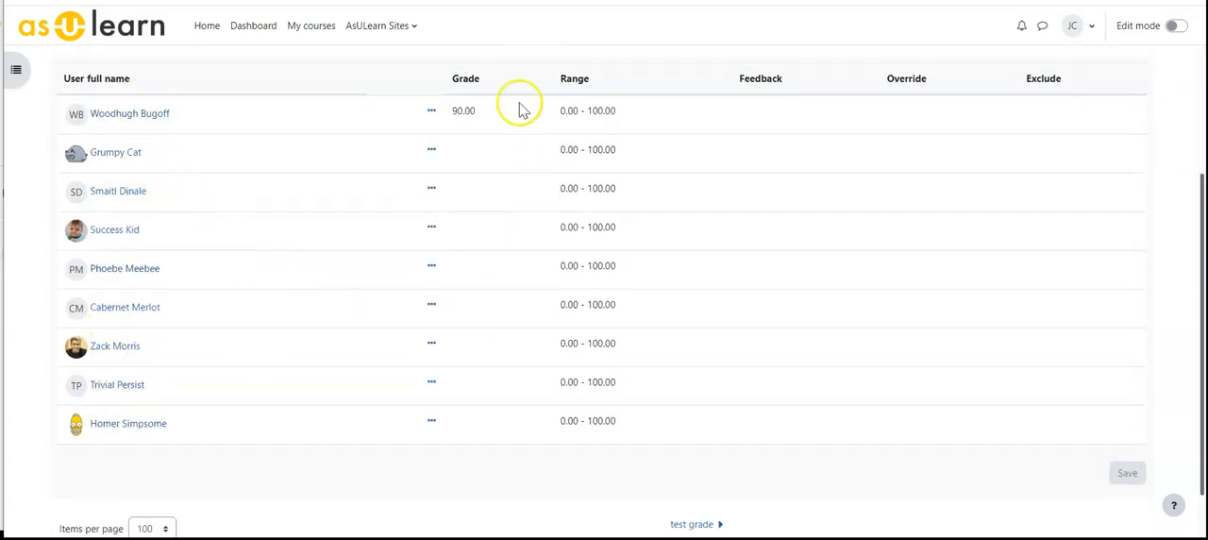
scroll(950, 270, "up", 2)
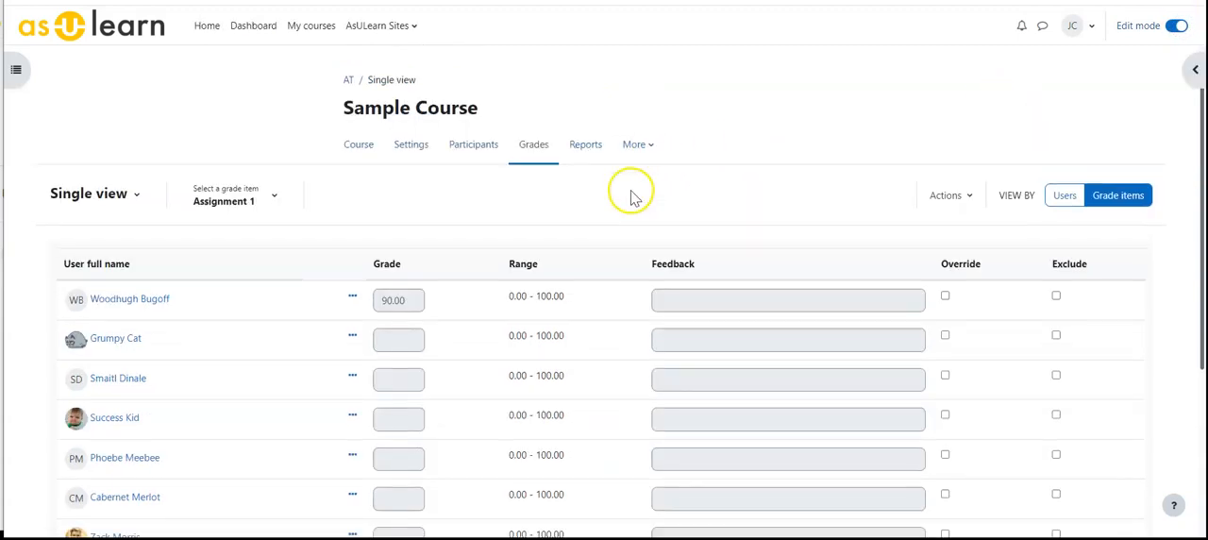
scroll(629, 194, "down", 3)
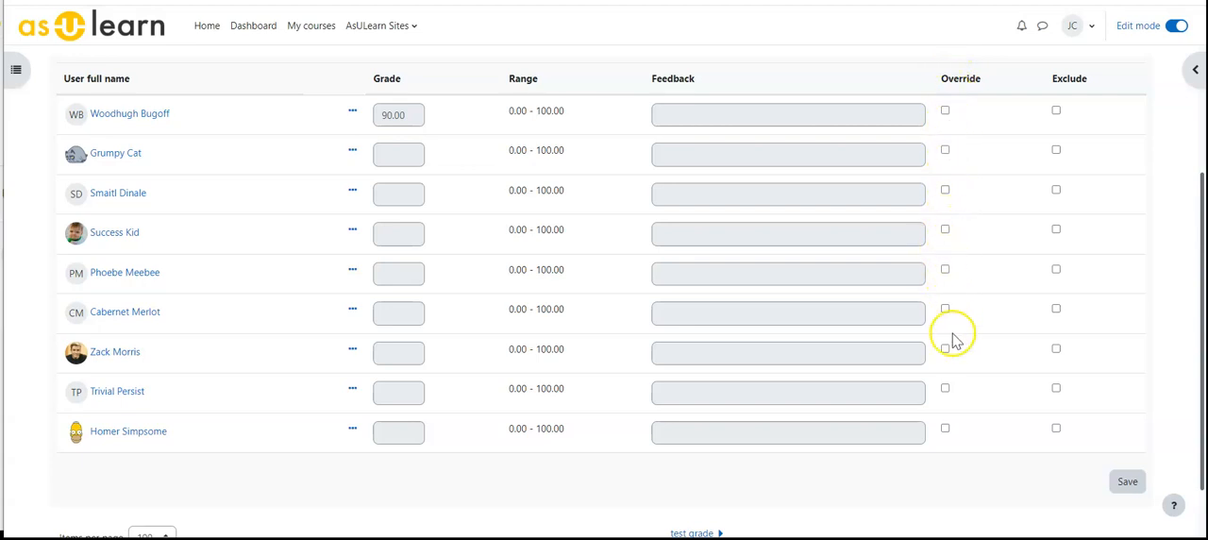
left_click(945, 149)
left_click(392, 156)
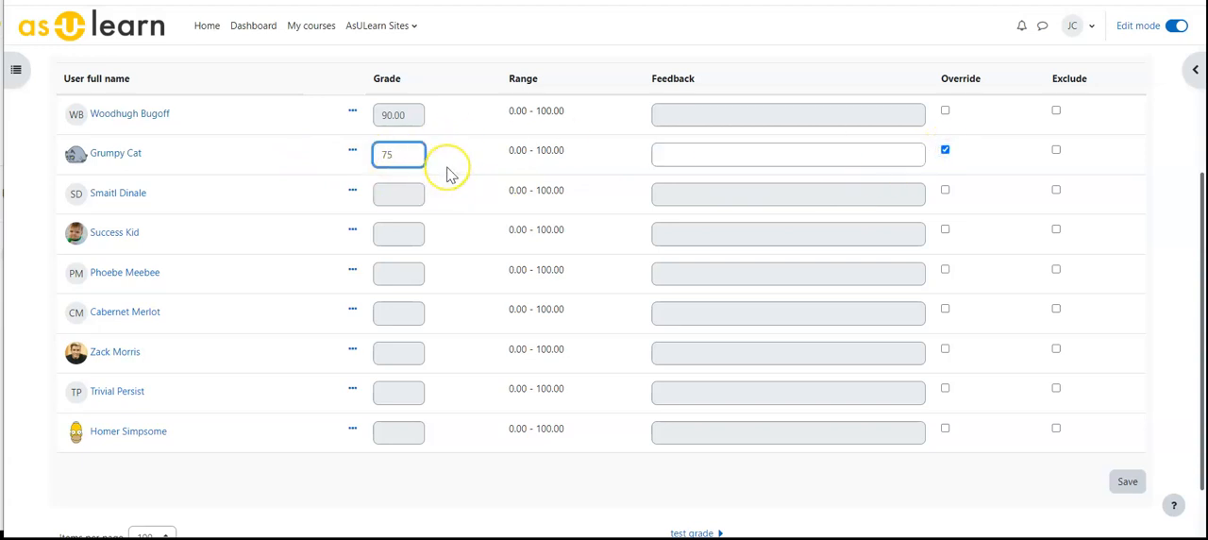
scroll(760, 337, "down", 1)
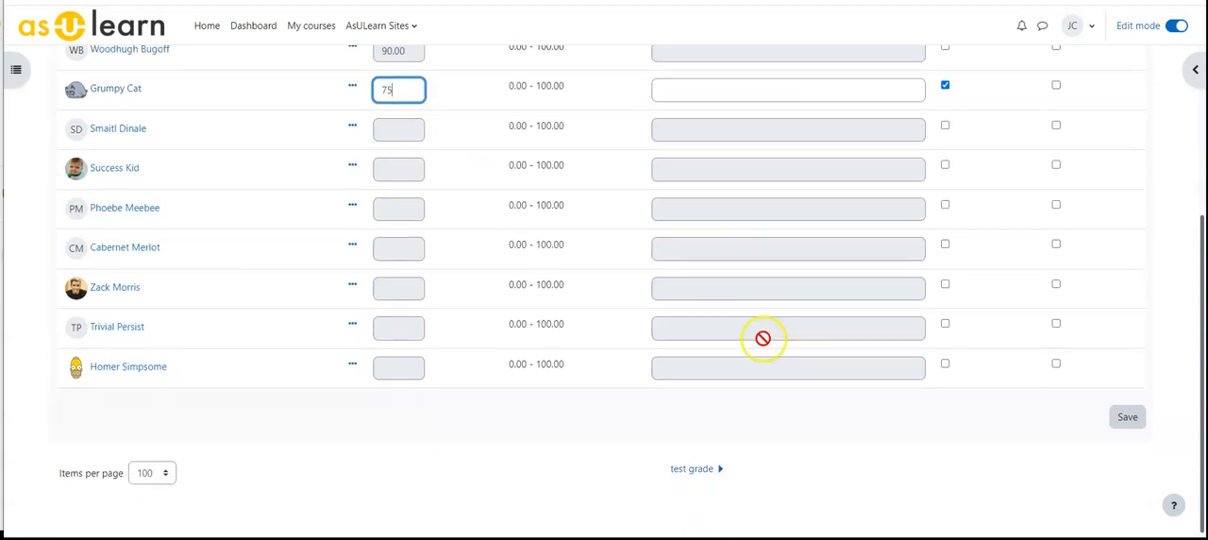
left_click(1127, 416)
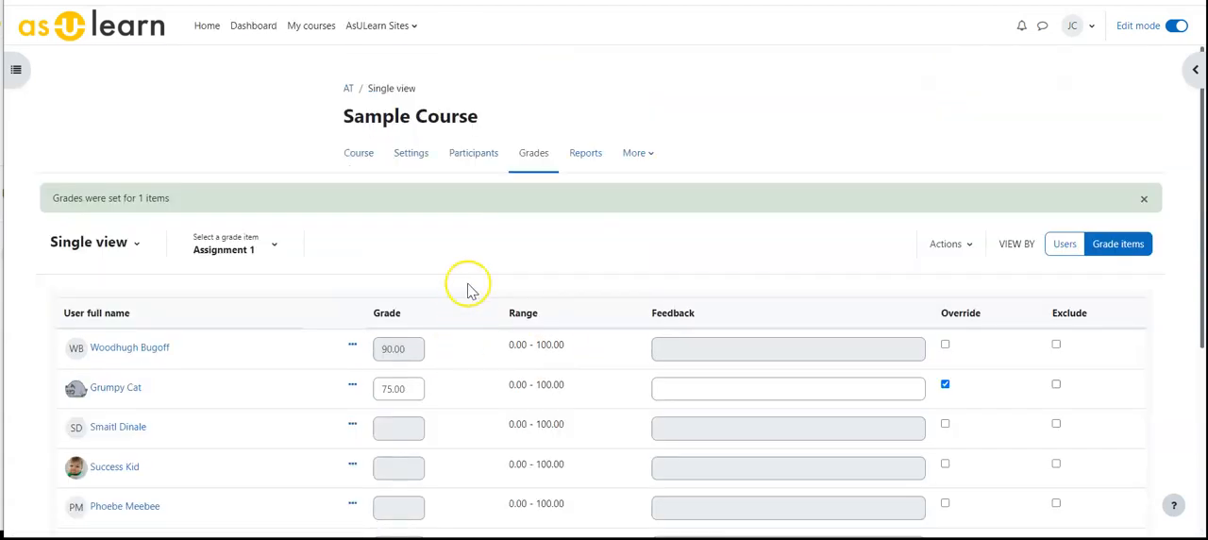
Switch from single view to the grader report and turn edit mode off to check the overridden Assignment 1 grade.
left_click(140, 247)
left_click(98, 287)
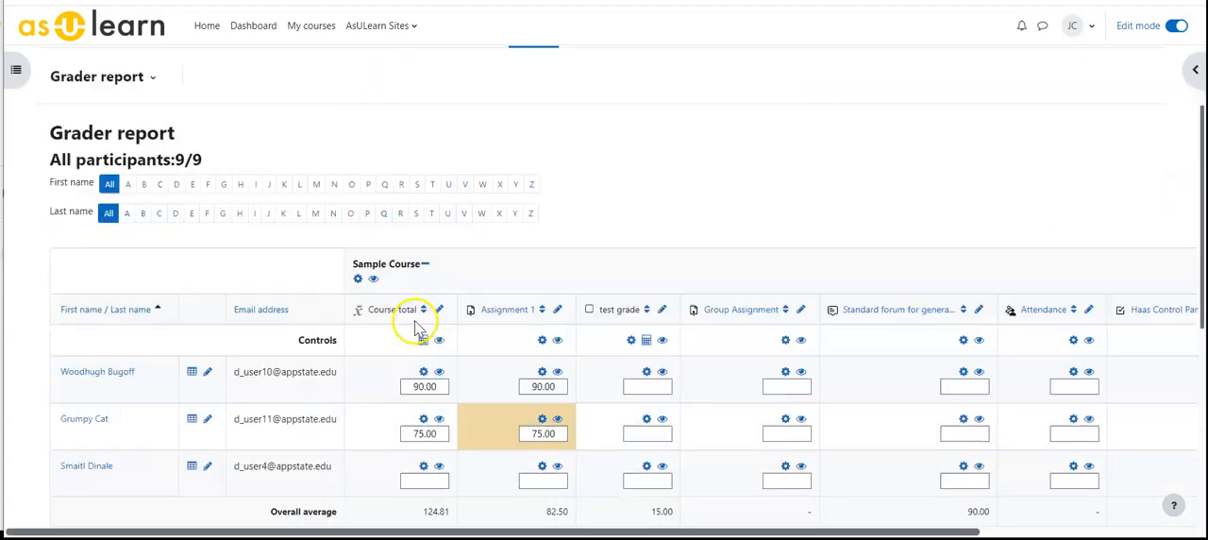
scroll(416, 302, "down", 3)
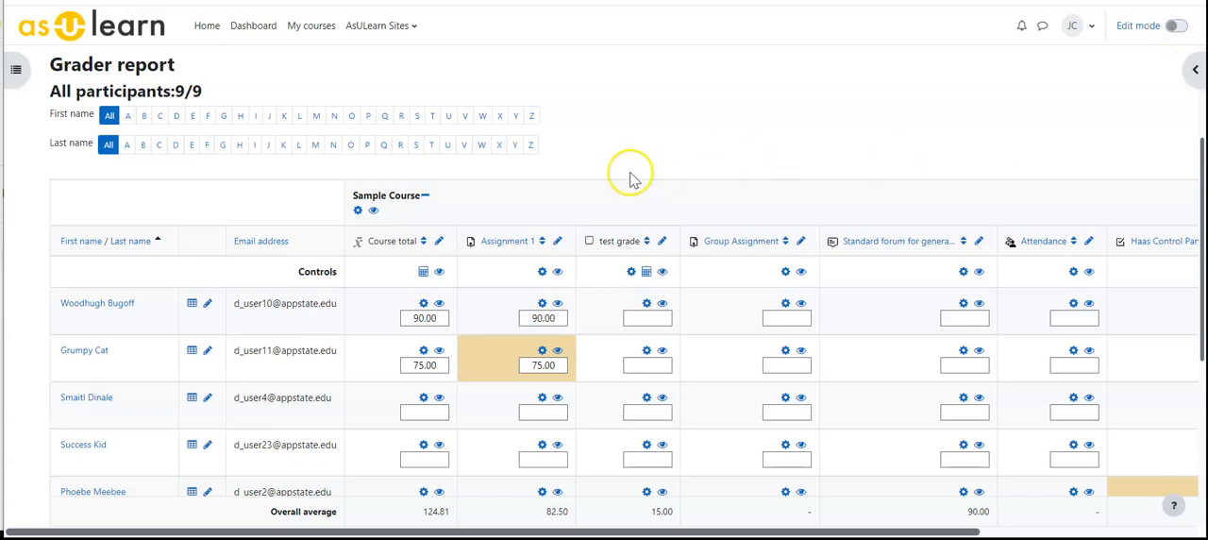
scroll(615, 208, "down", 3)
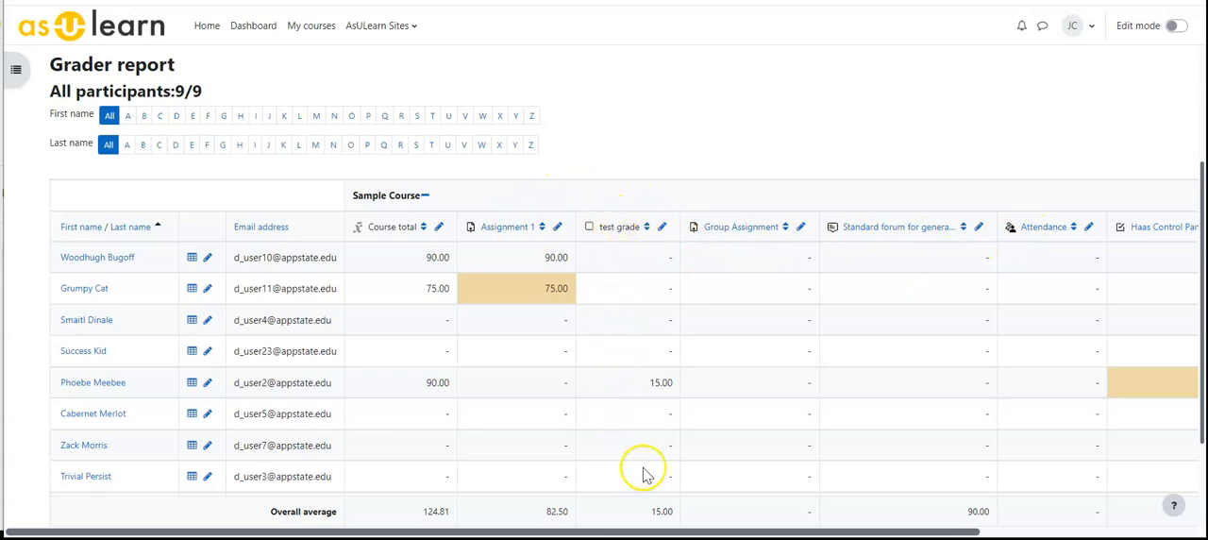
Open the single view of the test grade item and turn edit mode on.
left_click(664, 234)
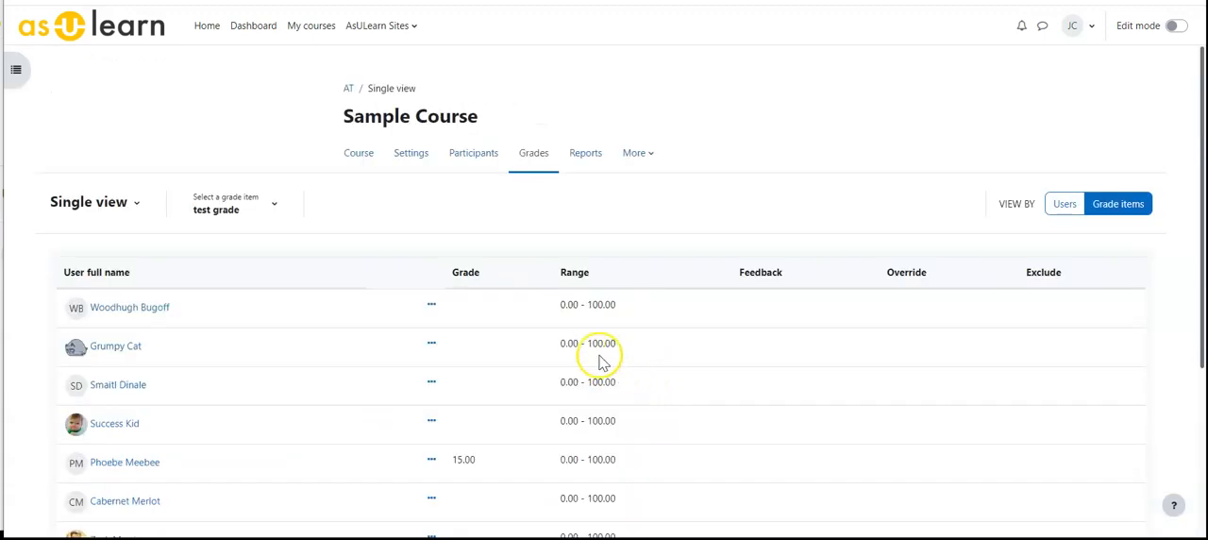
scroll(595, 354, "down", 3)
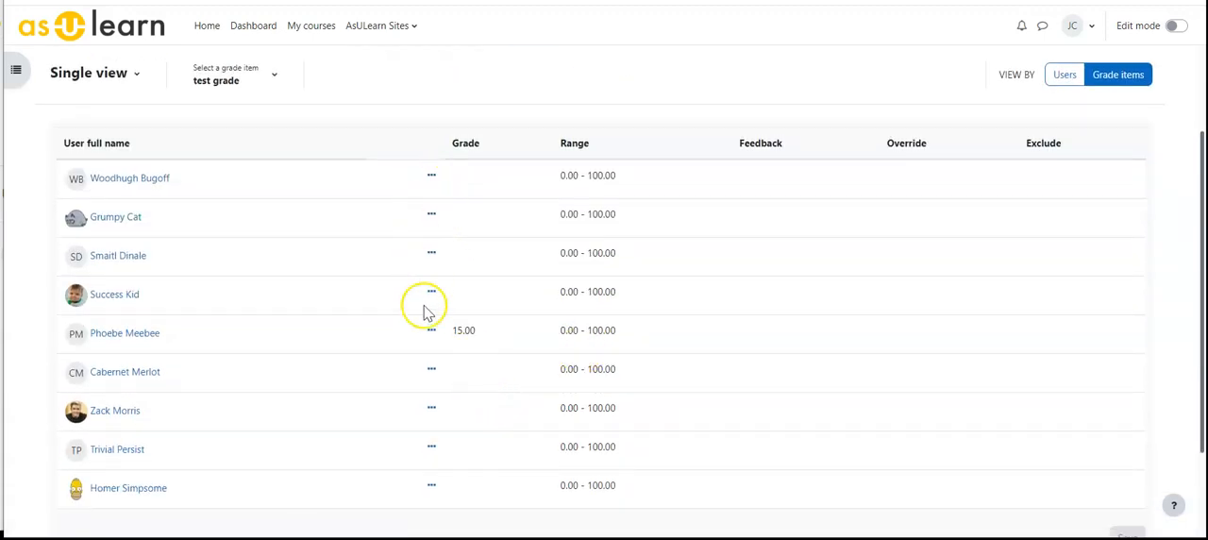
scroll(520, 310, "up", 3)
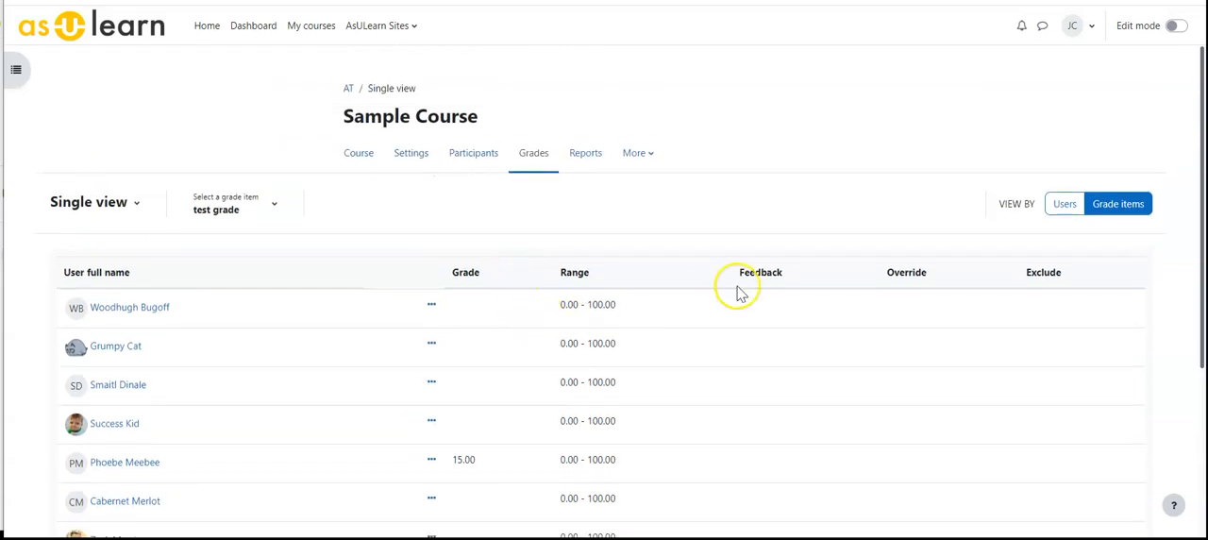
left_click(1176, 25)
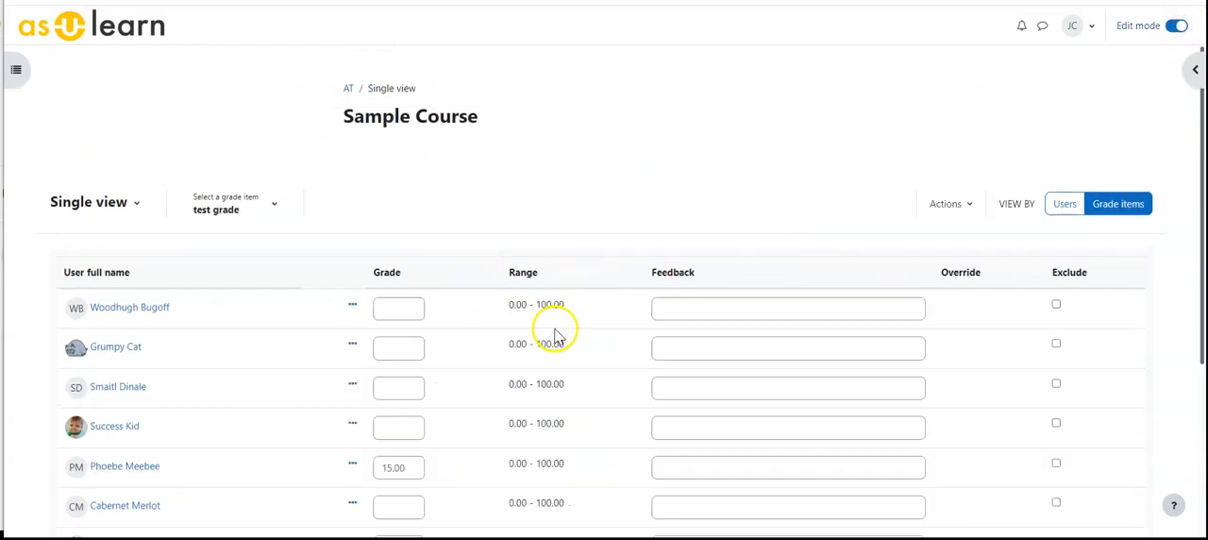
scroll(472, 325, "down", 2)
Enter test grades of 75, 80 and 35 for the first three students and save them.
left_click(396, 249)
type("75")
left_click(398, 280)
type("80")
left_click(391, 327)
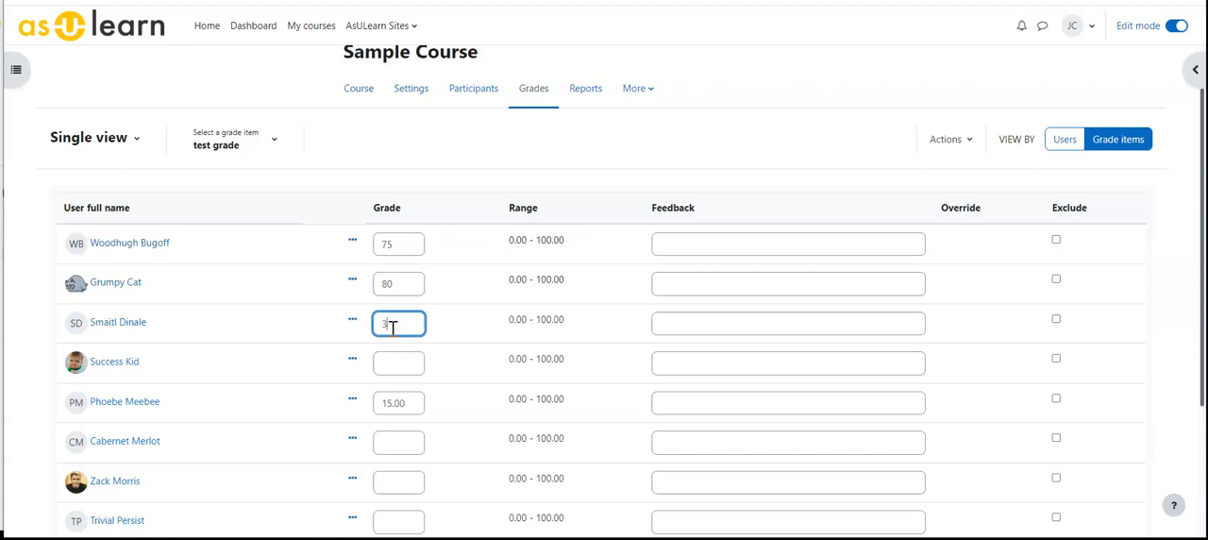
scroll(388, 359, "down", 3)
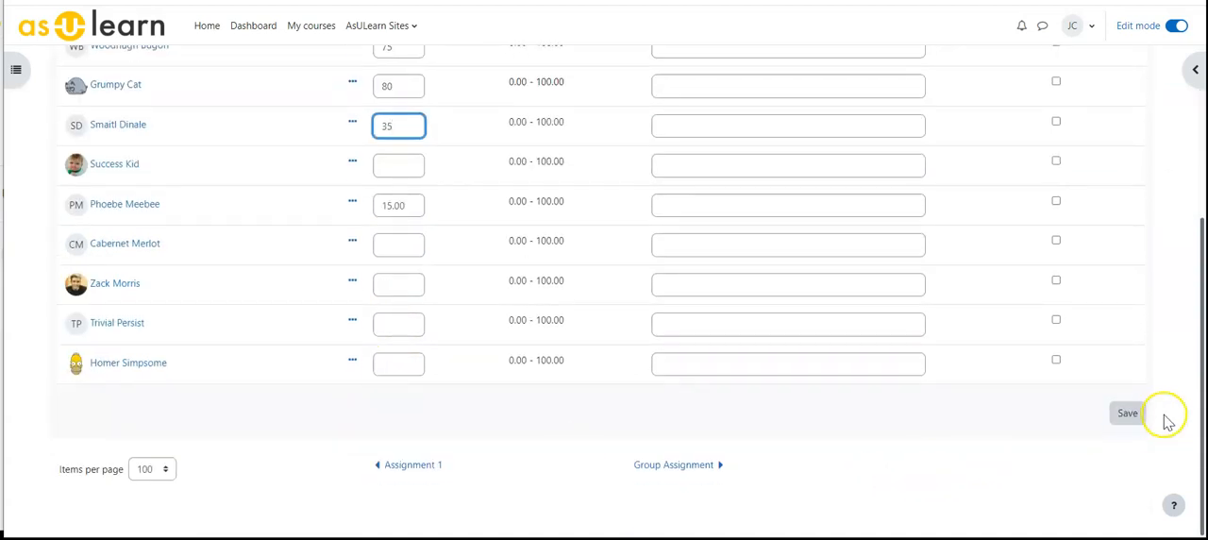
left_click(1125, 416)
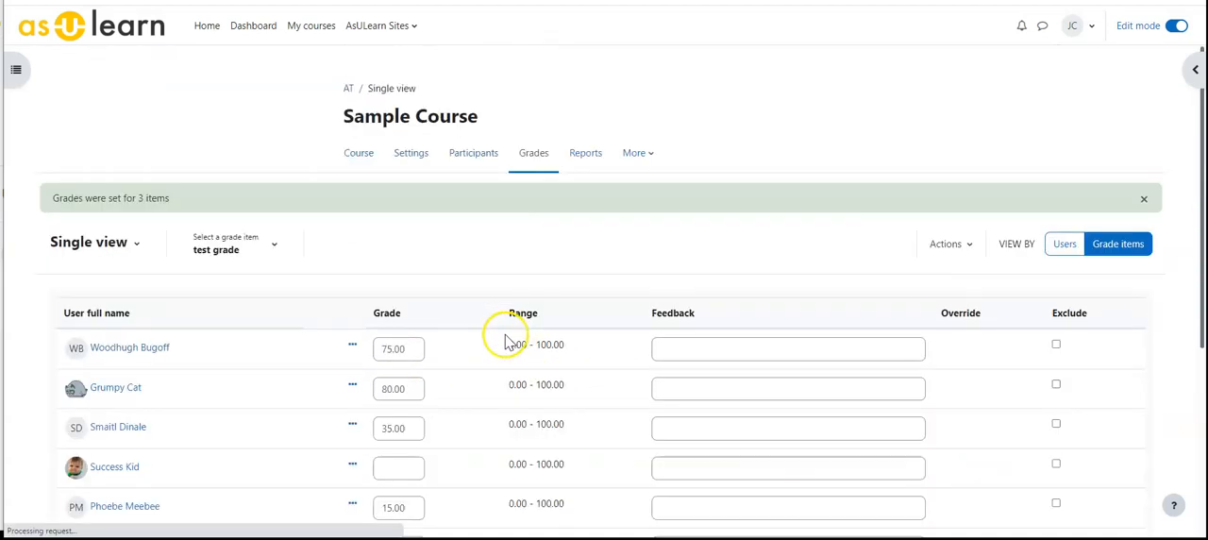
Return to the grader report, turn edit mode off, and check the grades in the test grade column.
left_click(132, 249)
left_click(113, 290)
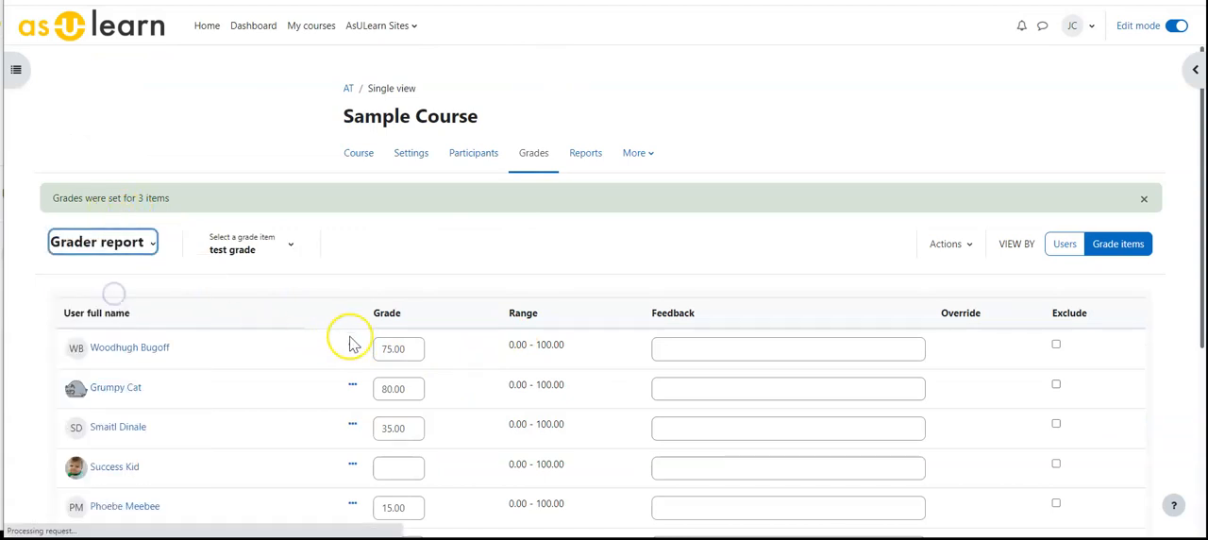
scroll(444, 321, "down", 3)
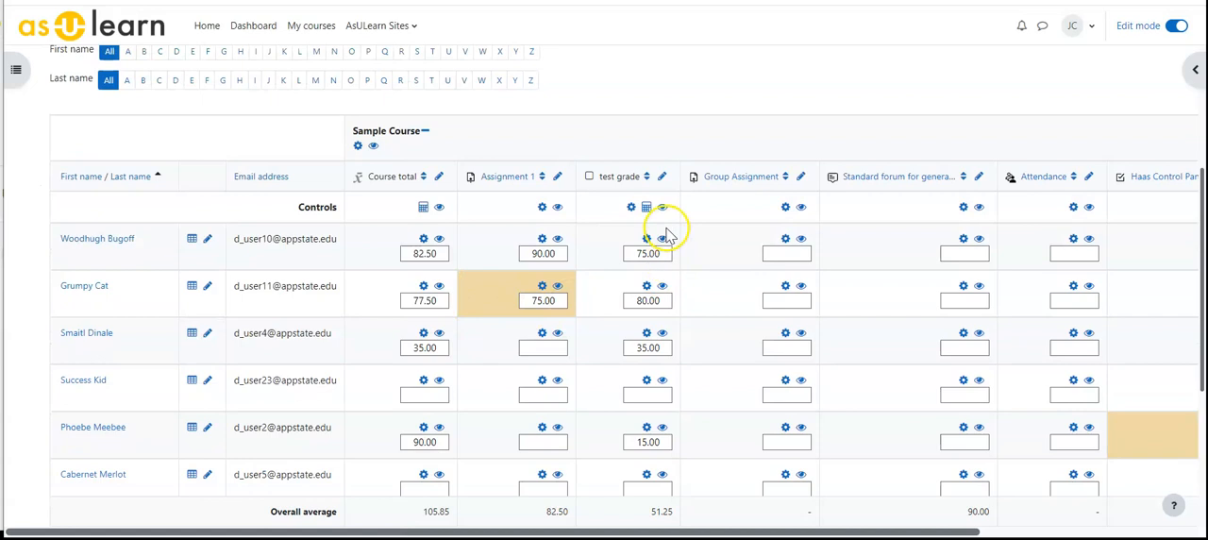
left_click(1177, 26)
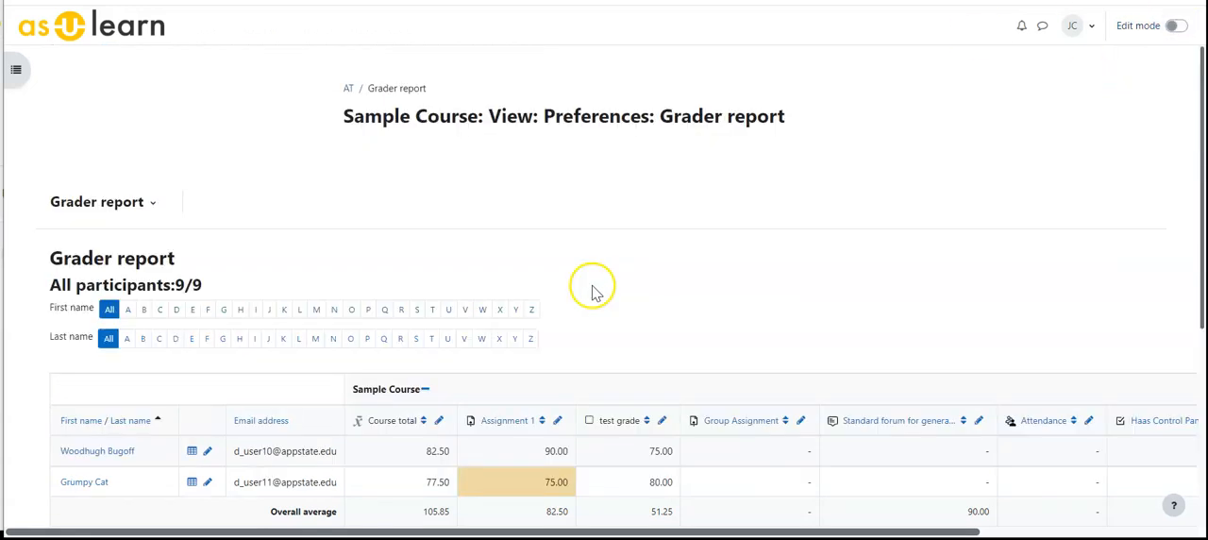
scroll(642, 284, "down", 3)
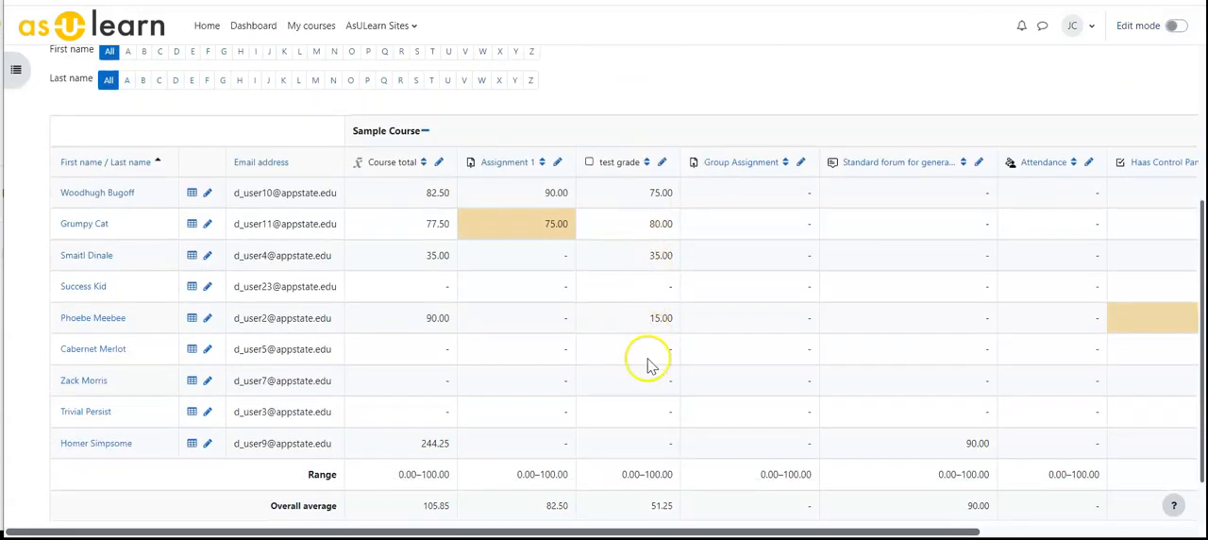
Open the single view of the test grade item from the grader report and turn edit mode on.
left_click(664, 165)
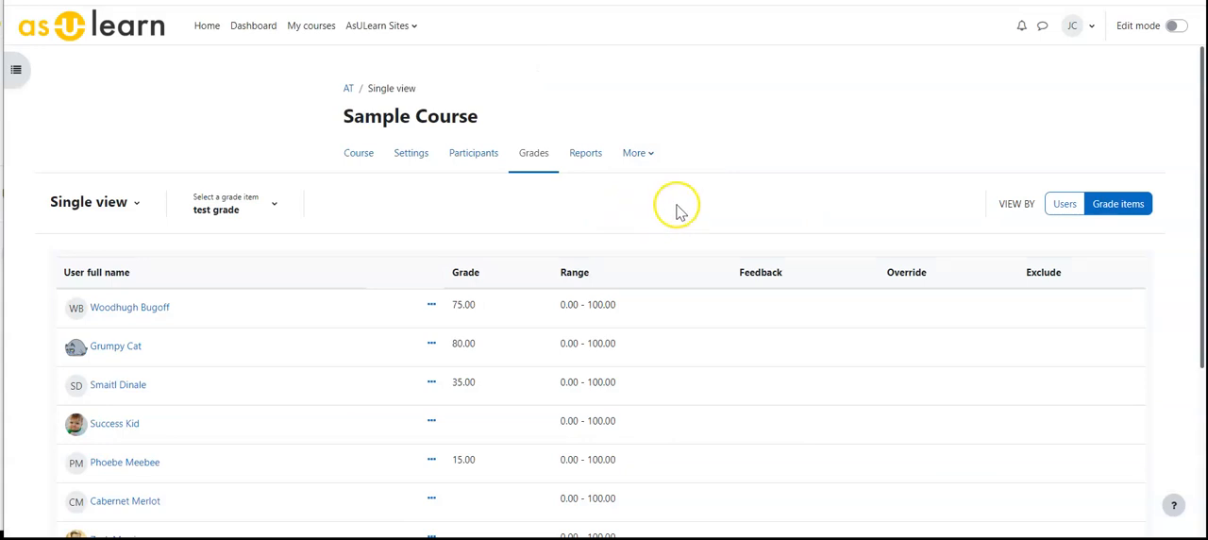
left_click(1180, 25)
scroll(604, 354, "down", 1)
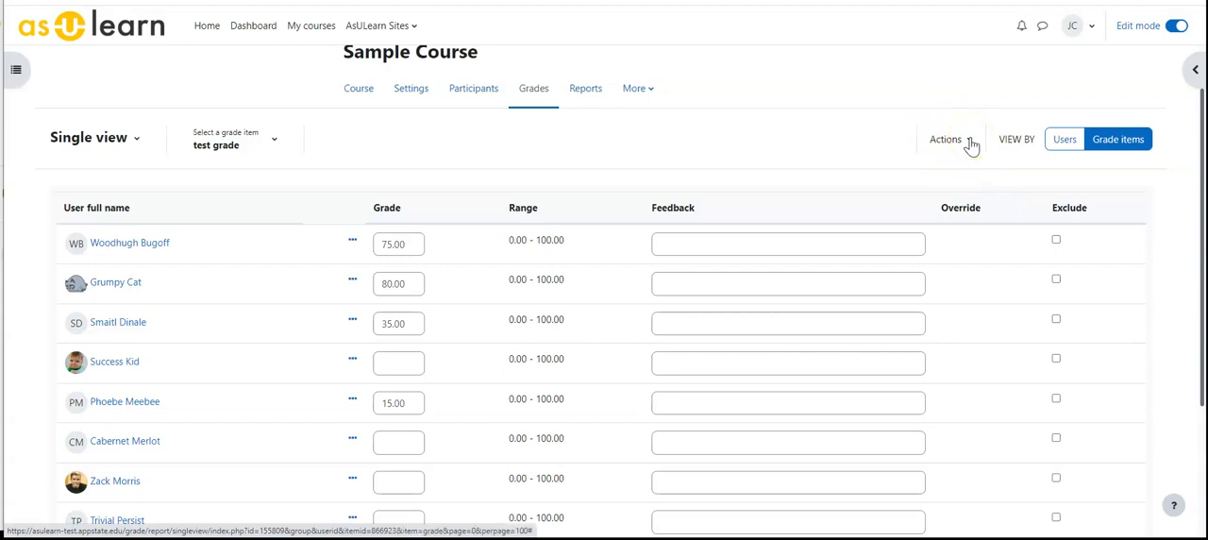
Bulk insert a grade of 90 for all empty grades of the test grade item, acknowledging the loss of unsaved changes.
left_click(971, 143)
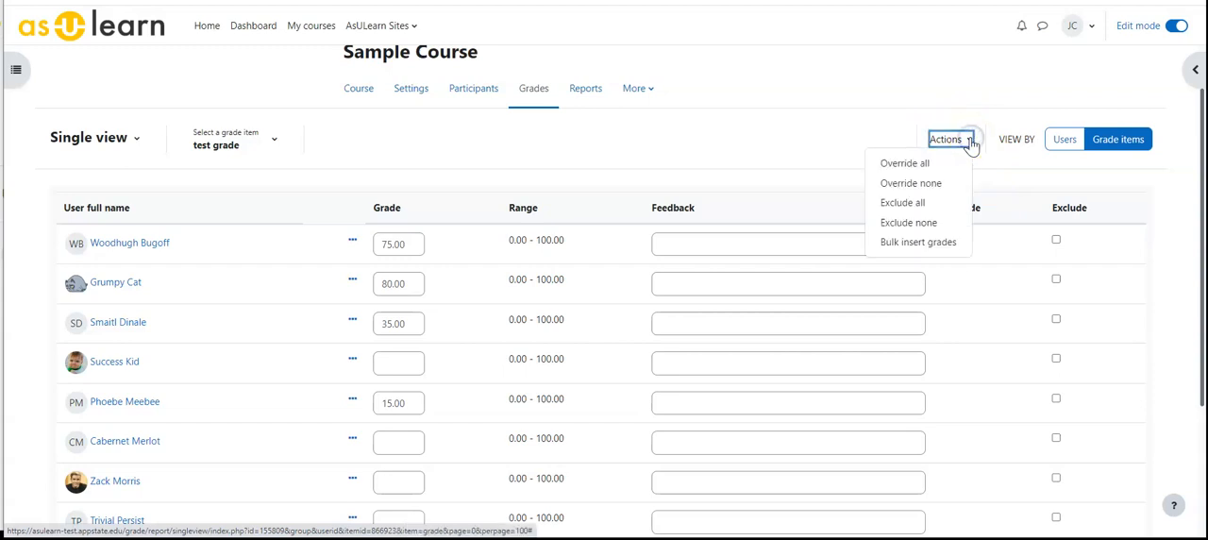
left_click(913, 247)
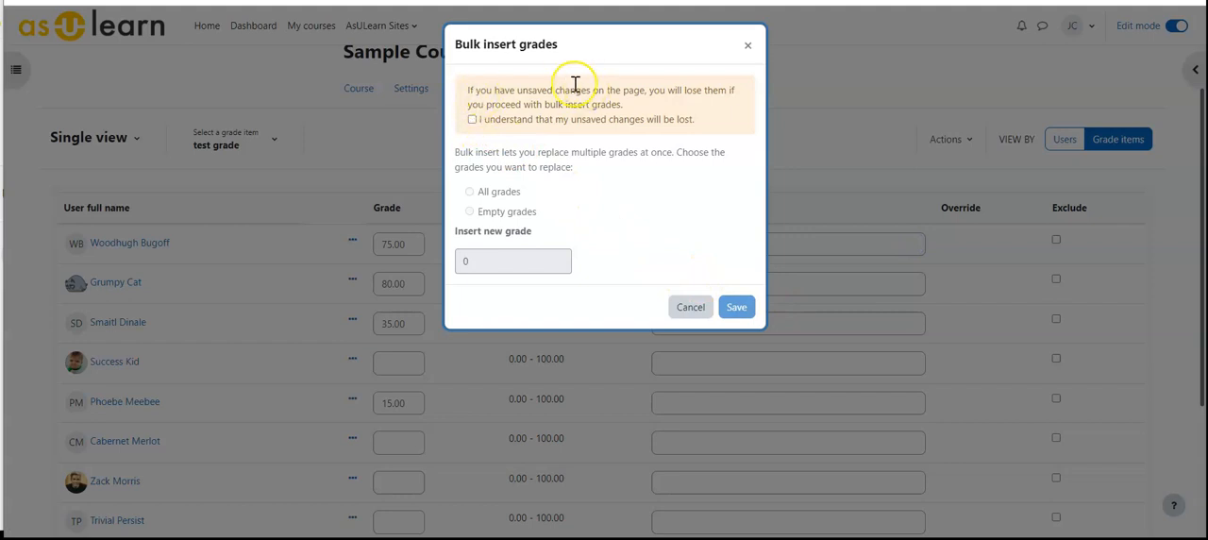
left_click(473, 119)
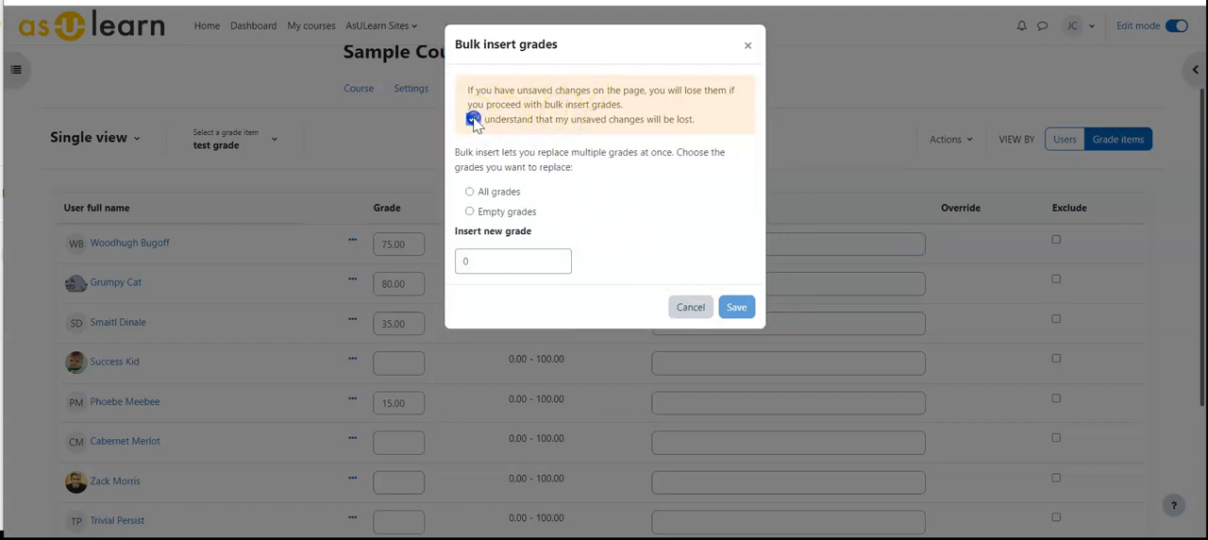
left_click(471, 213)
double_click(459, 262)
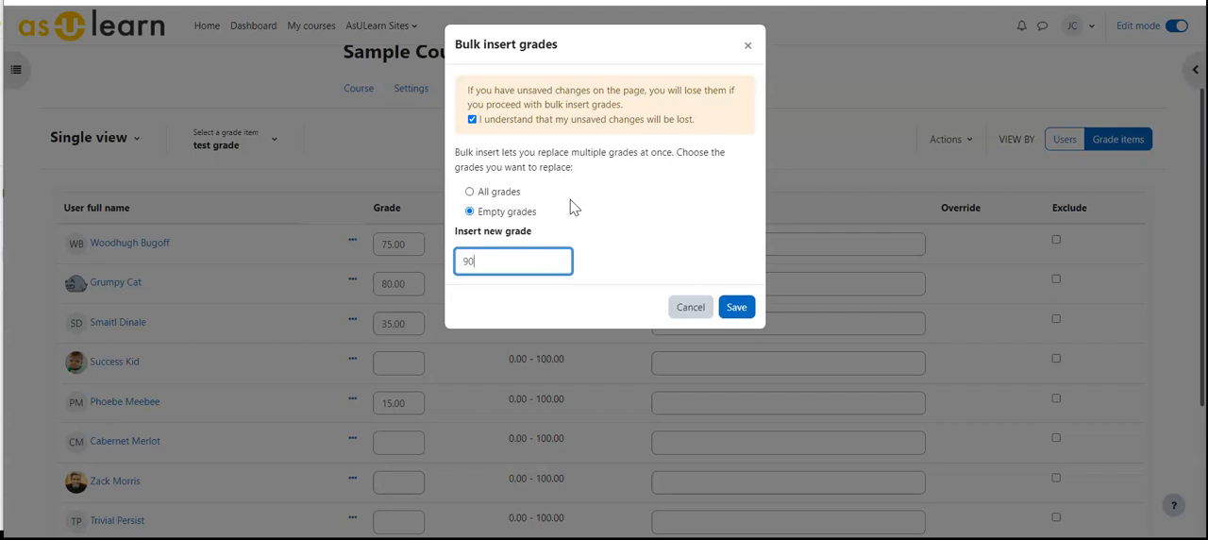
left_click(732, 307)
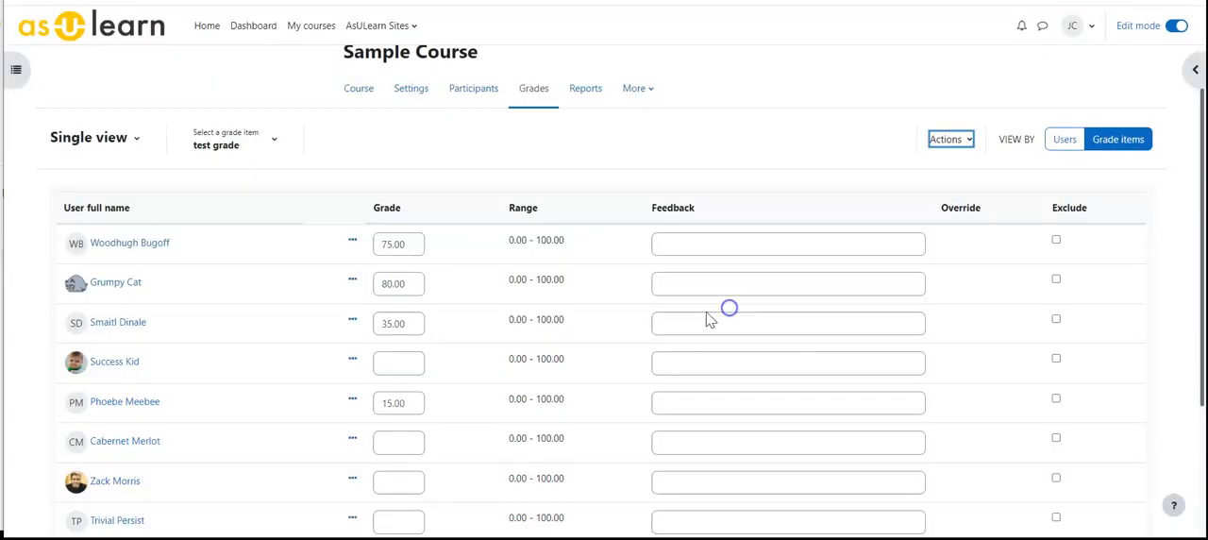
scroll(459, 350, "down", 5)
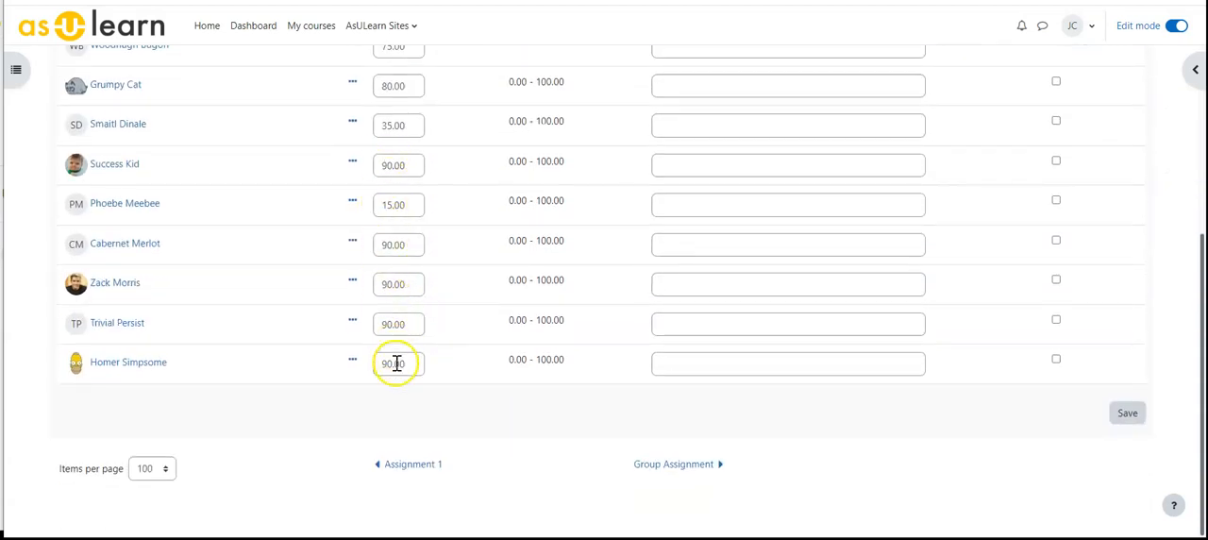
Turn edit mode off and return to the grader report to check the bulk-inserted test grades.
scroll(642, 309, "up", 10)
left_click(1174, 26)
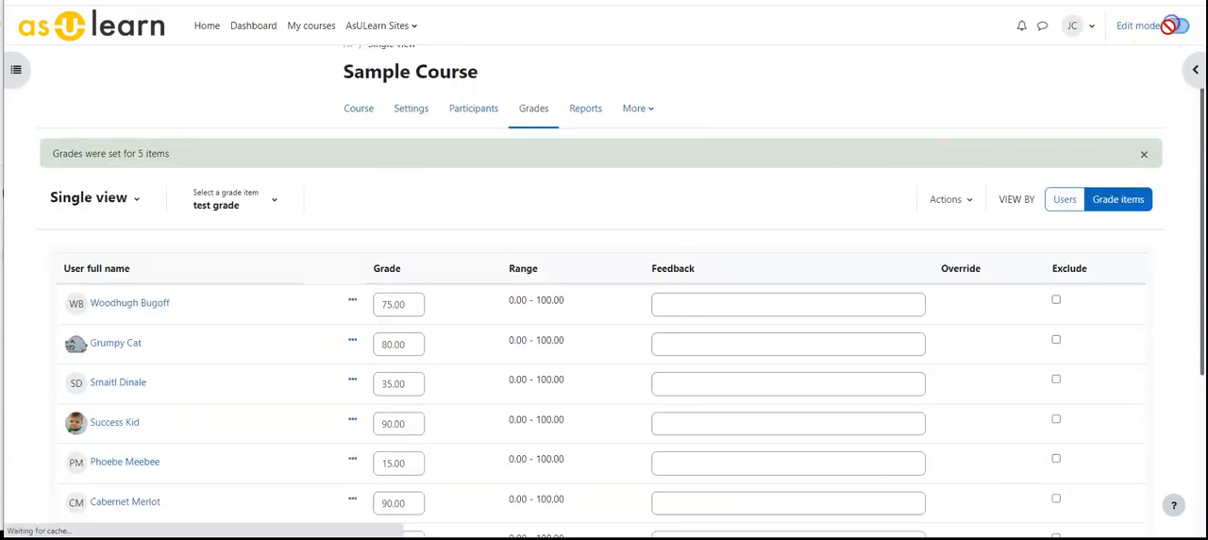
left_click(135, 202)
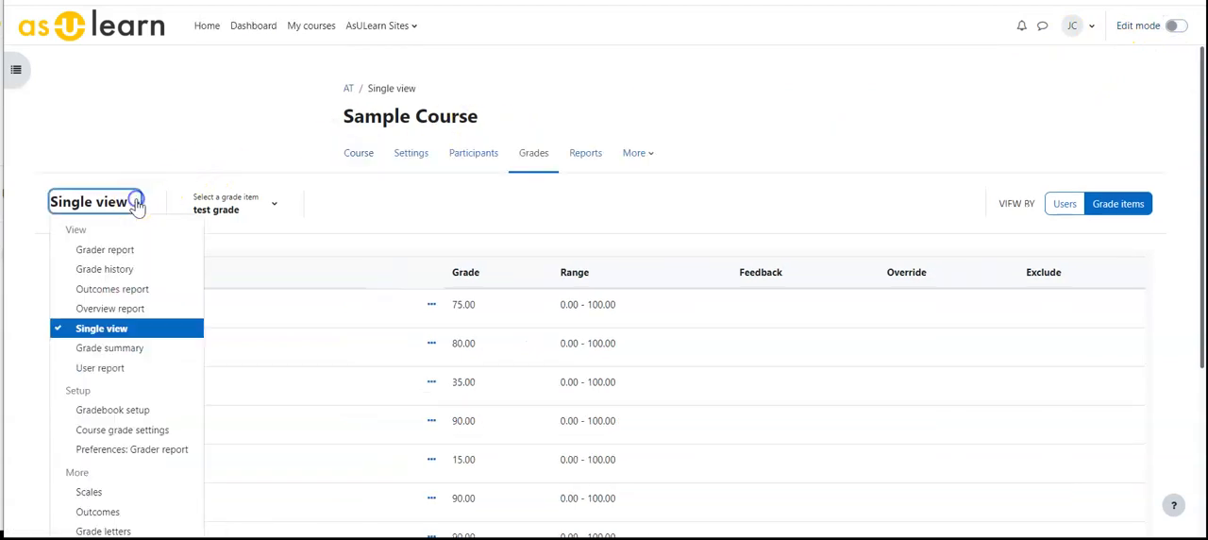
left_click(106, 249)
scroll(453, 283, "down", 3)
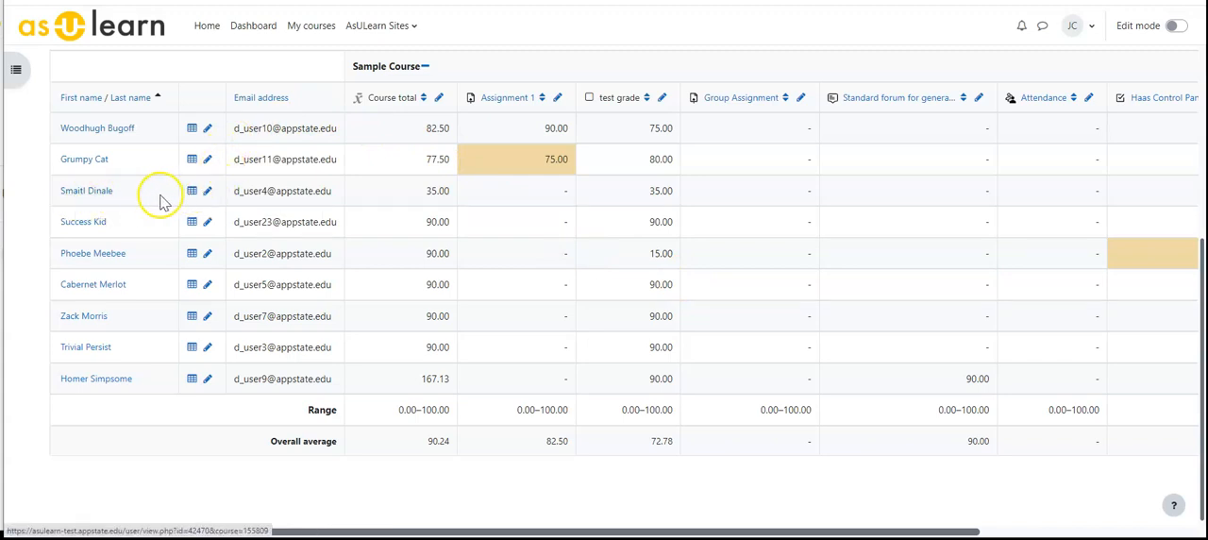
Open the single view for the third student in the grader report and turn edit mode on.
left_click(208, 194)
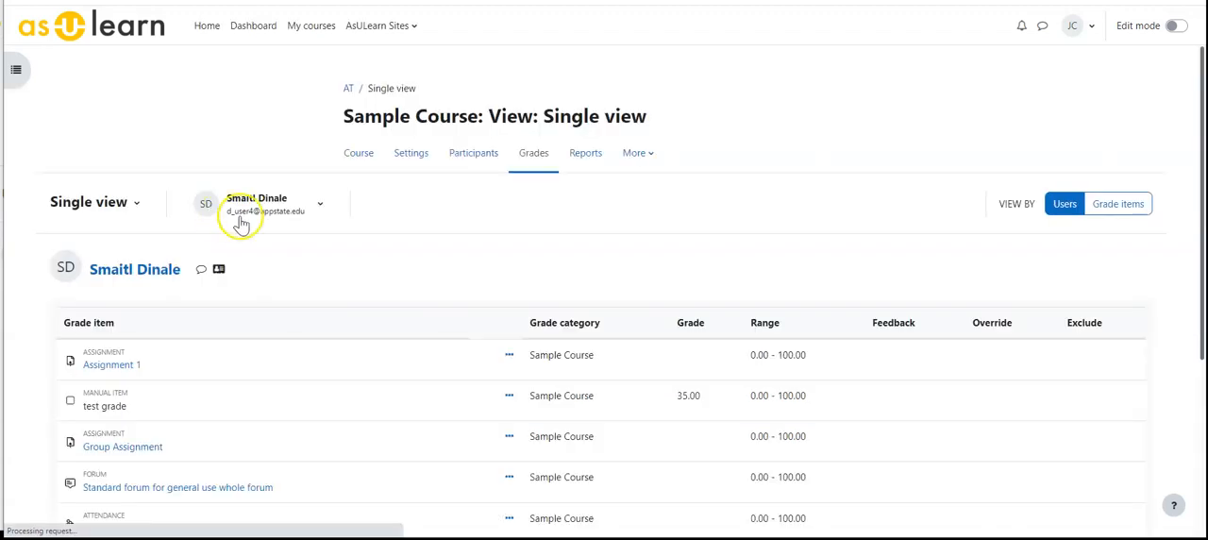
scroll(326, 215, "down", 1)
left_click(1175, 25)
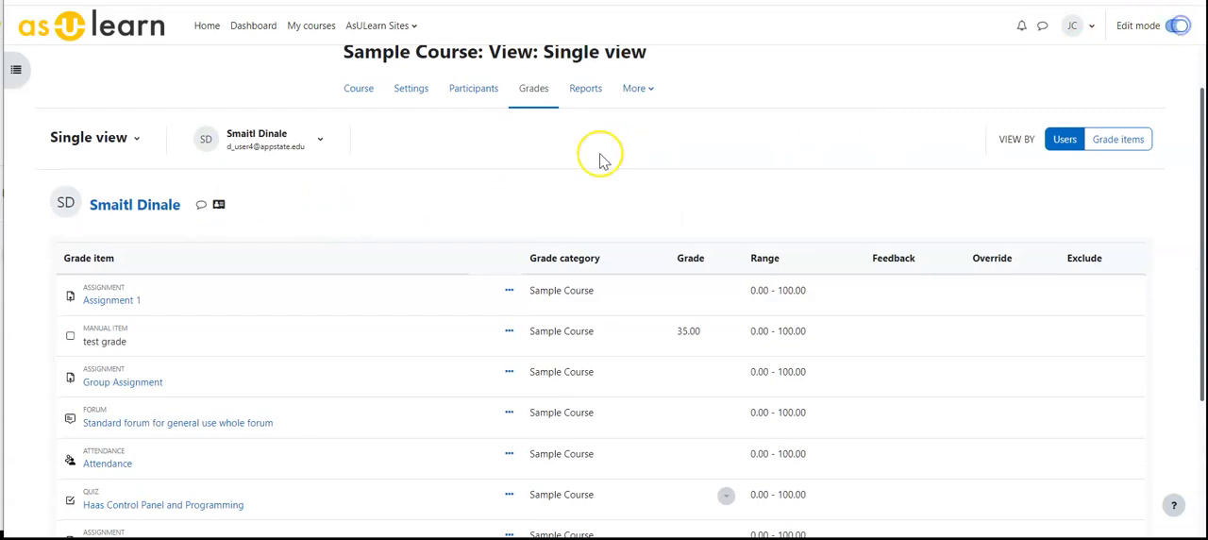
scroll(541, 127, "down", 3)
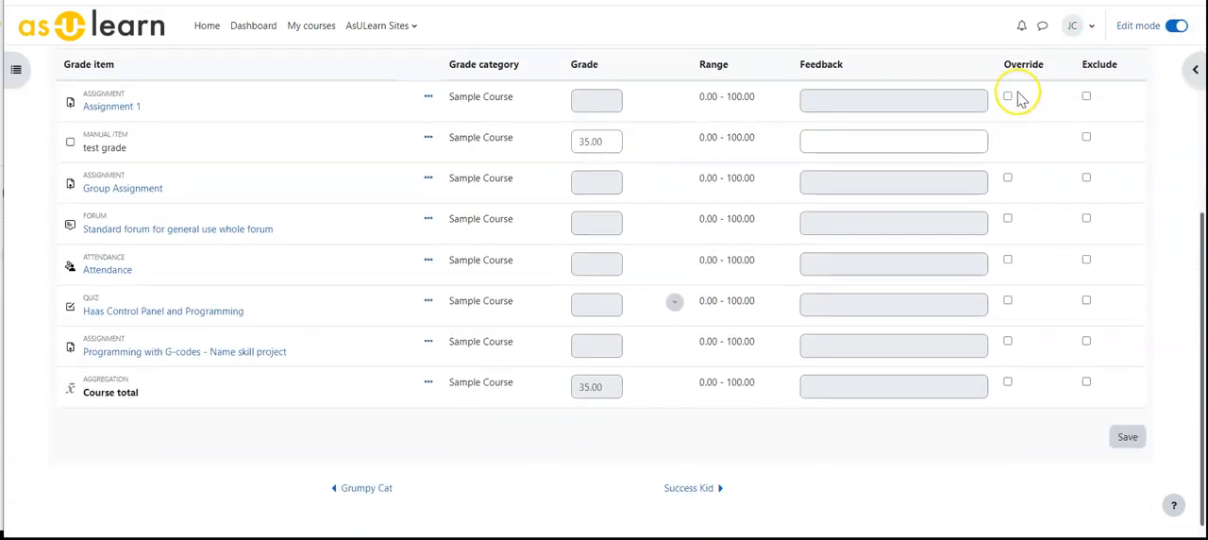
Override the student's Group Assignment grade with 79 and save it.
left_click(1008, 177)
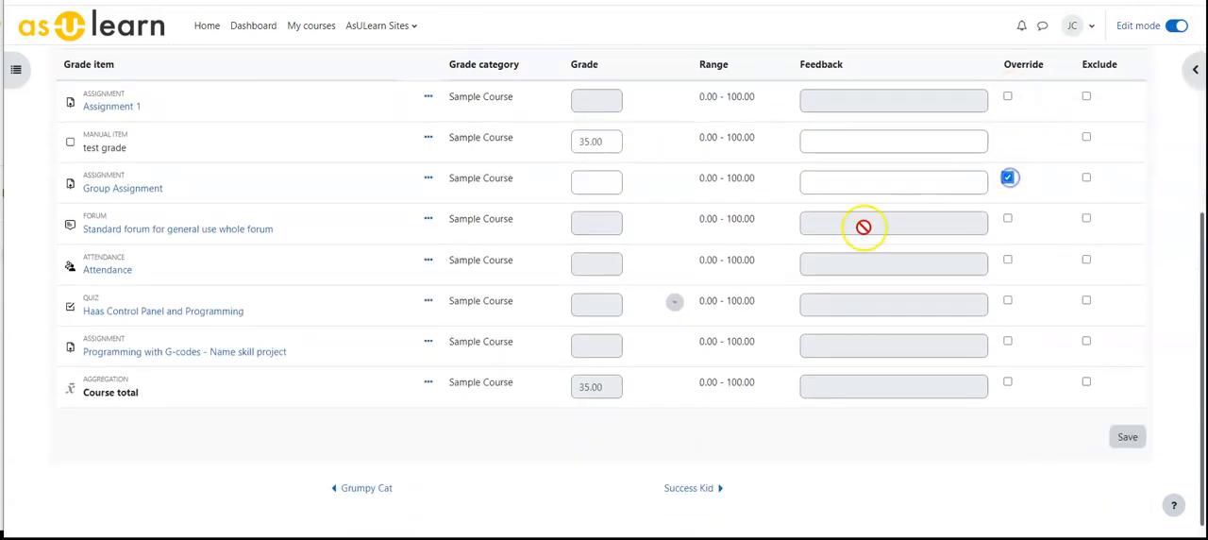
left_click(603, 183)
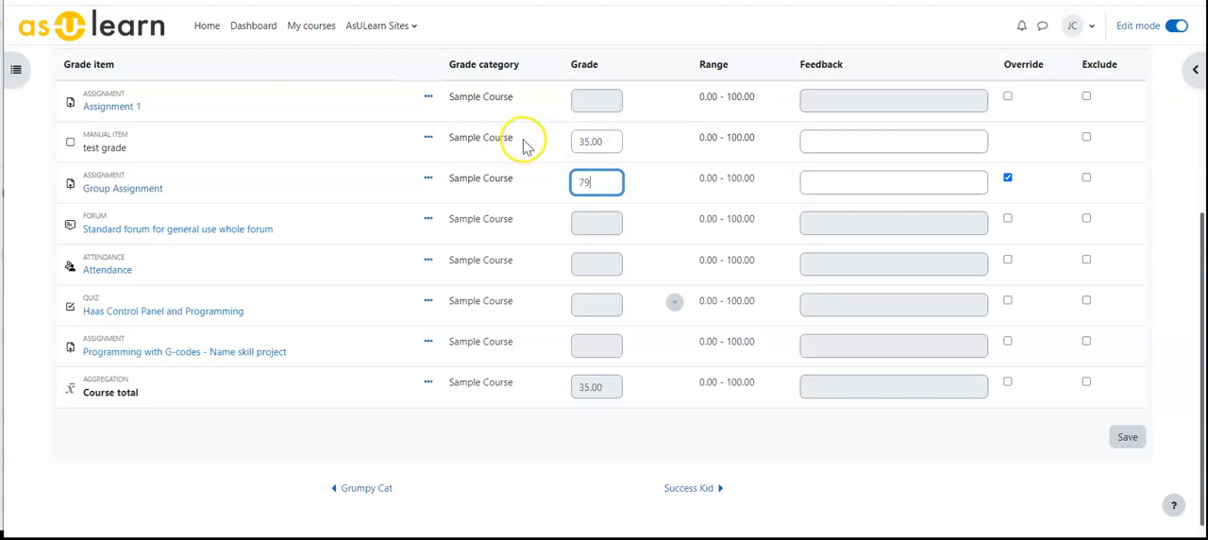
left_click(1127, 436)
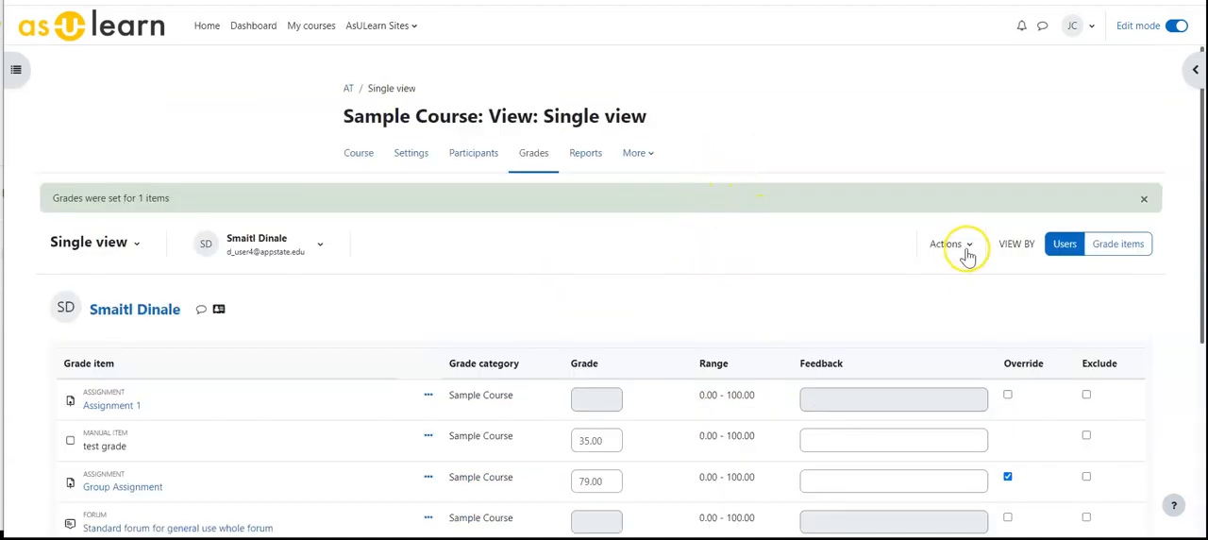
Bulk insert a grade of 0 for all of this student's empty grades, acknowledging the loss of unsaved changes.
left_click(967, 246)
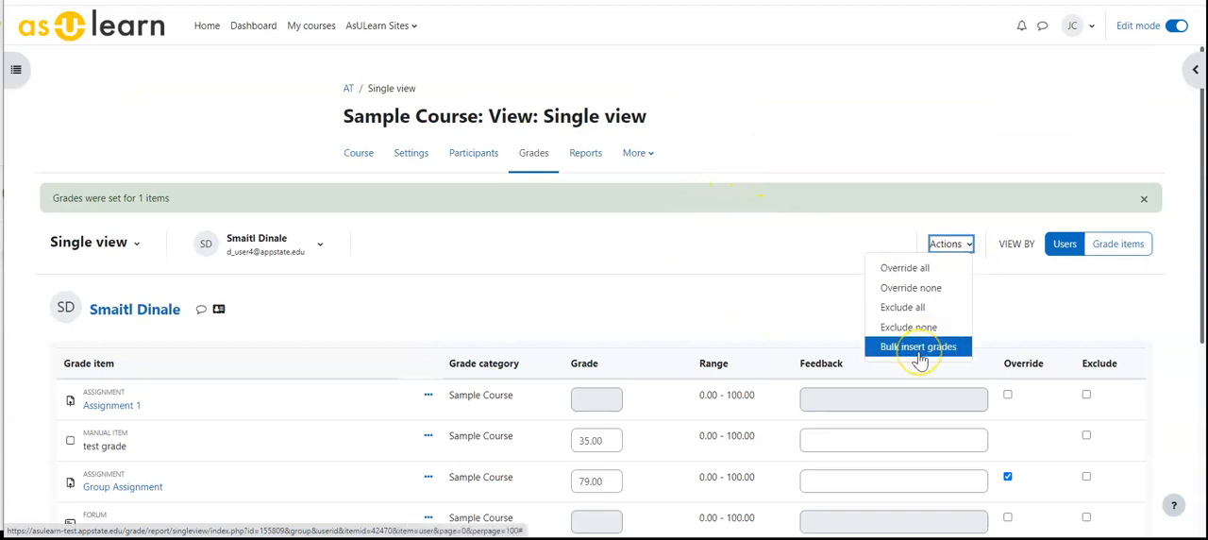
scroll(639, 299, "down", 3)
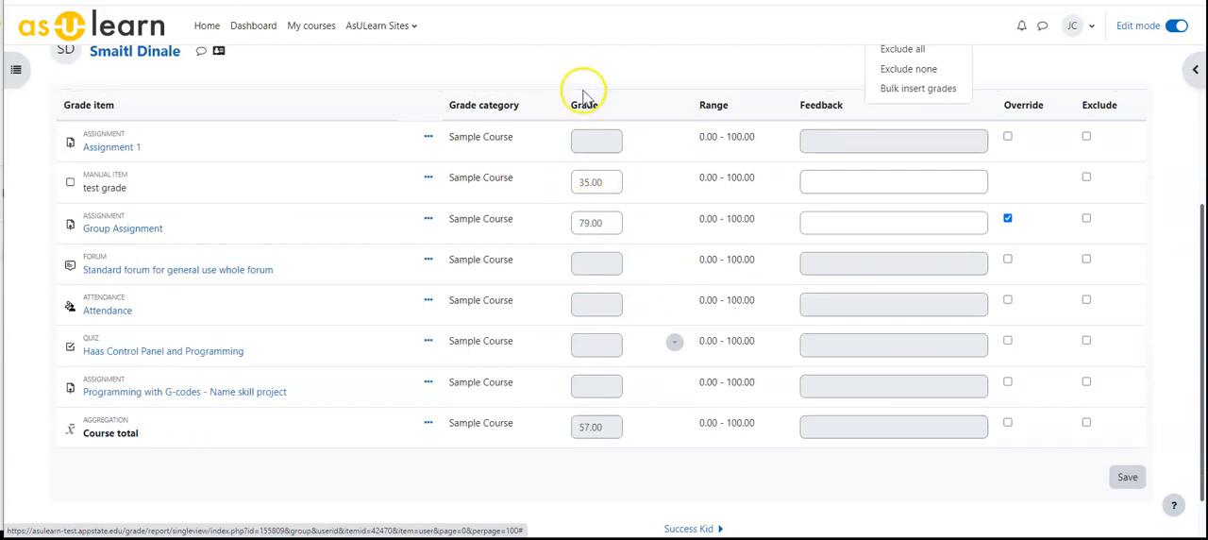
left_click(951, 99)
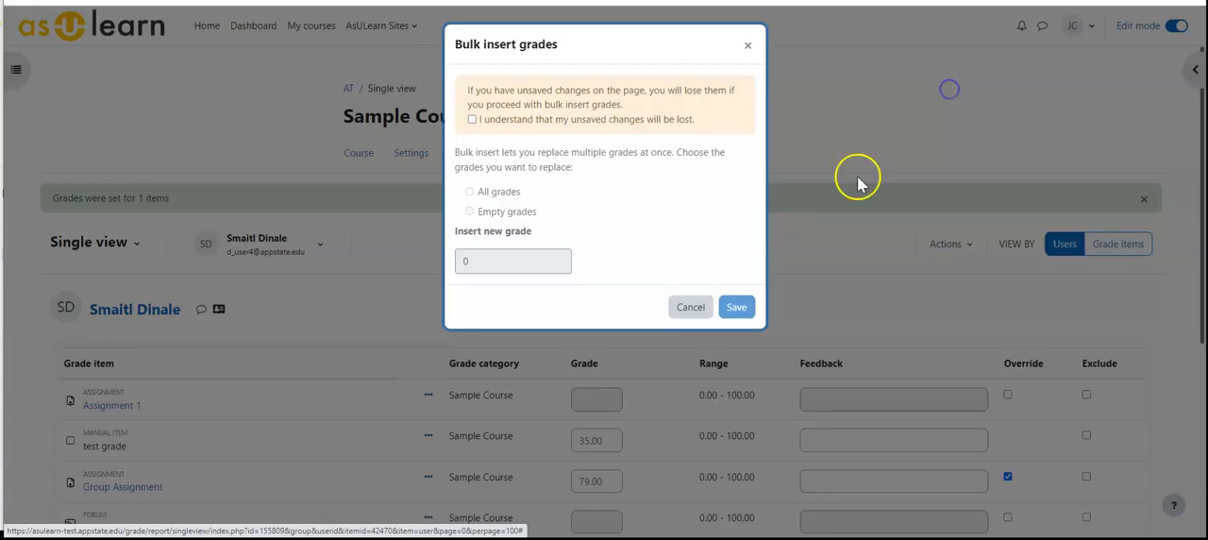
left_click(475, 121)
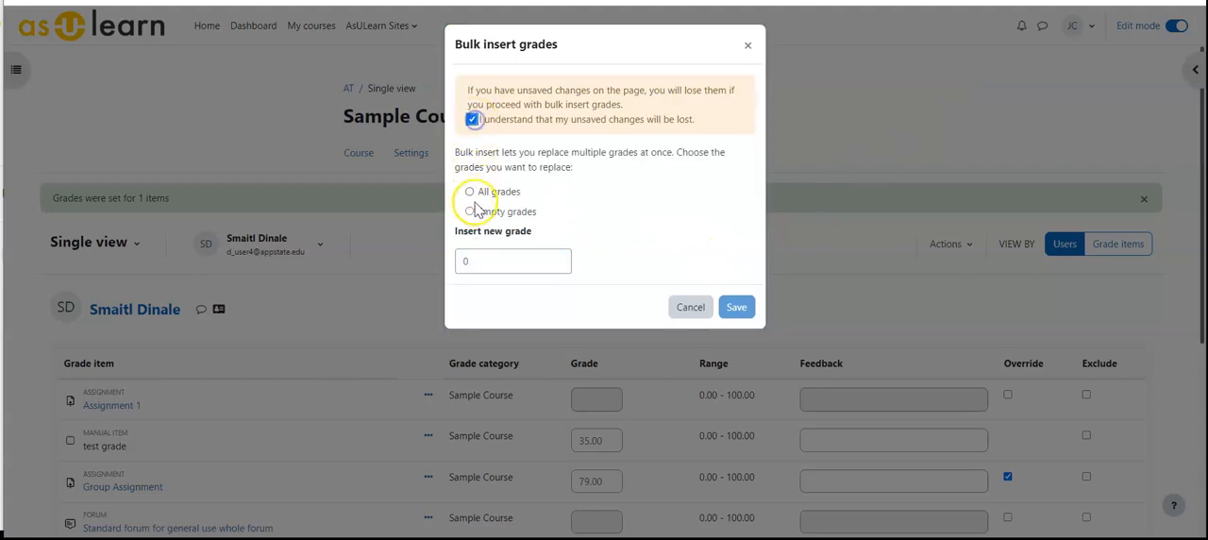
left_click(469, 212)
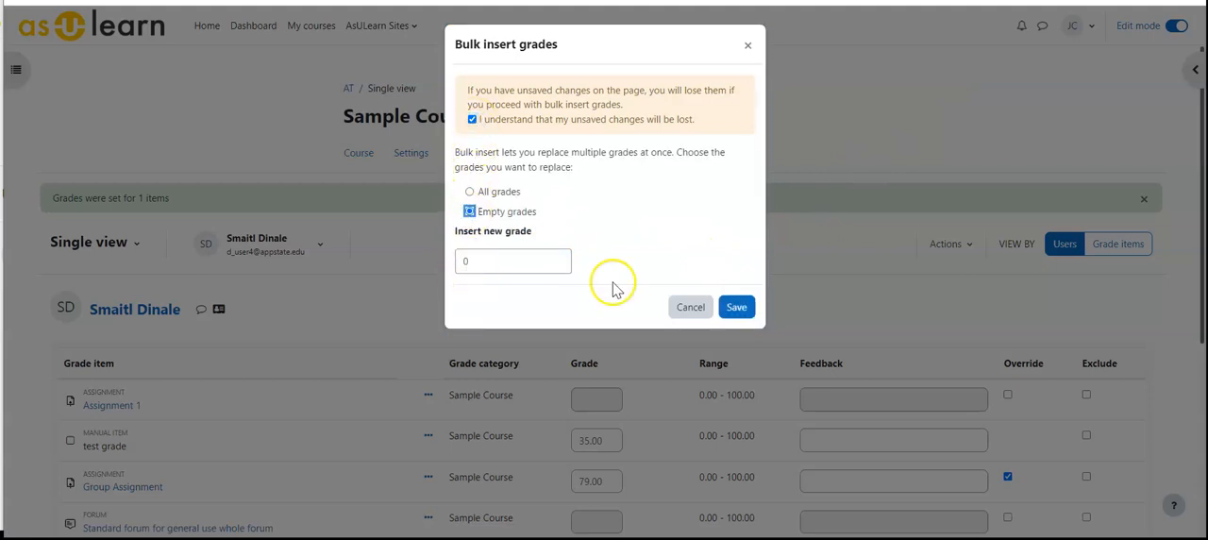
left_click(737, 307)
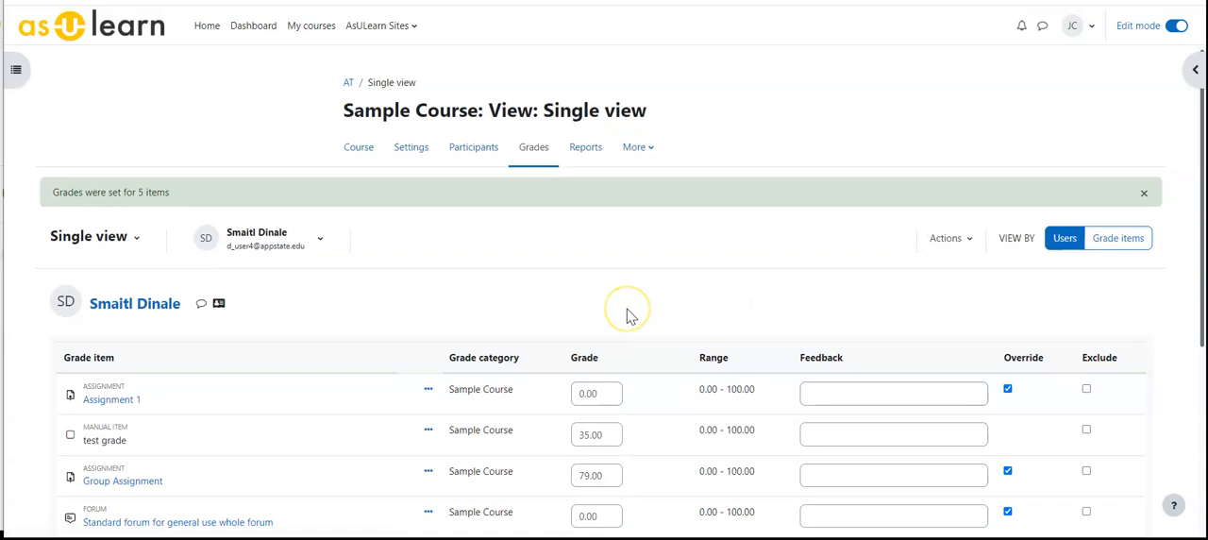
scroll(642, 326, "down", 3)
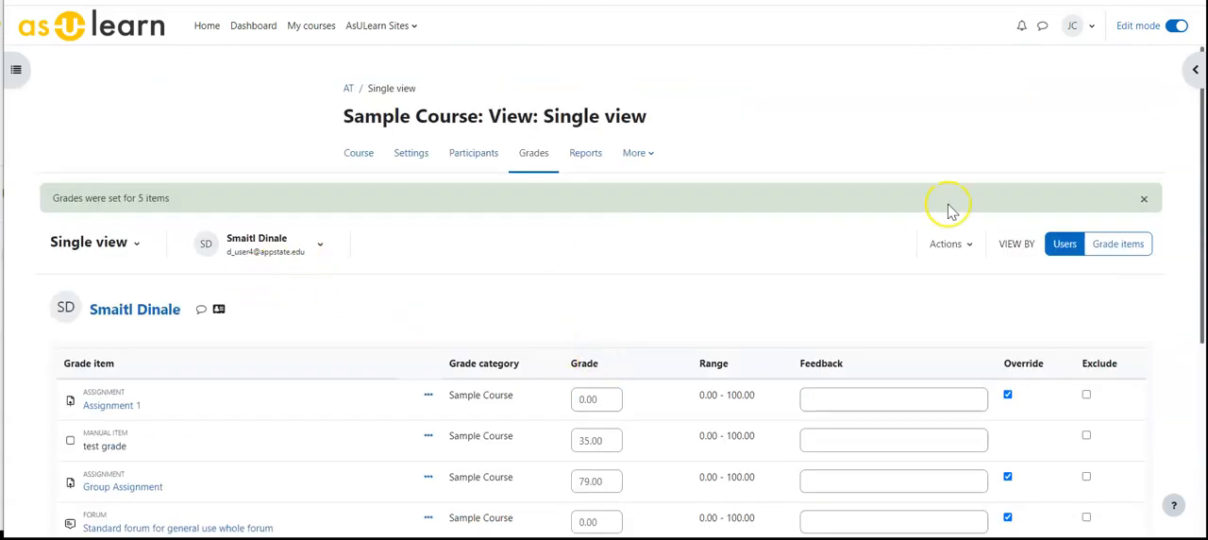
Turn edit mode off, return to the grader report, and check the third student's overridden grades across all columns.
left_click(1176, 25)
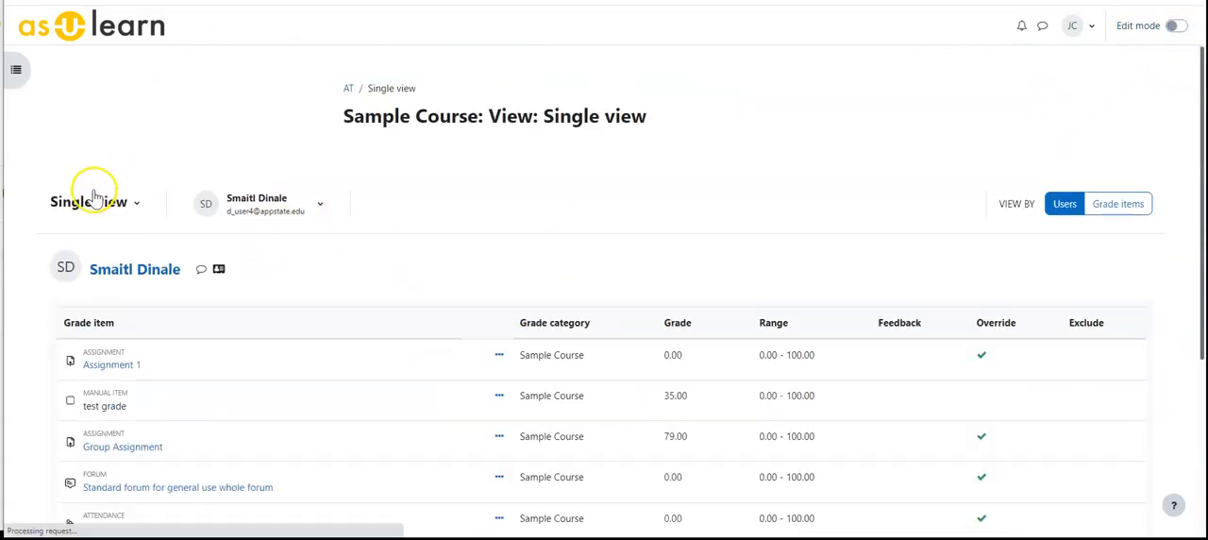
left_click(111, 201)
left_click(109, 253)
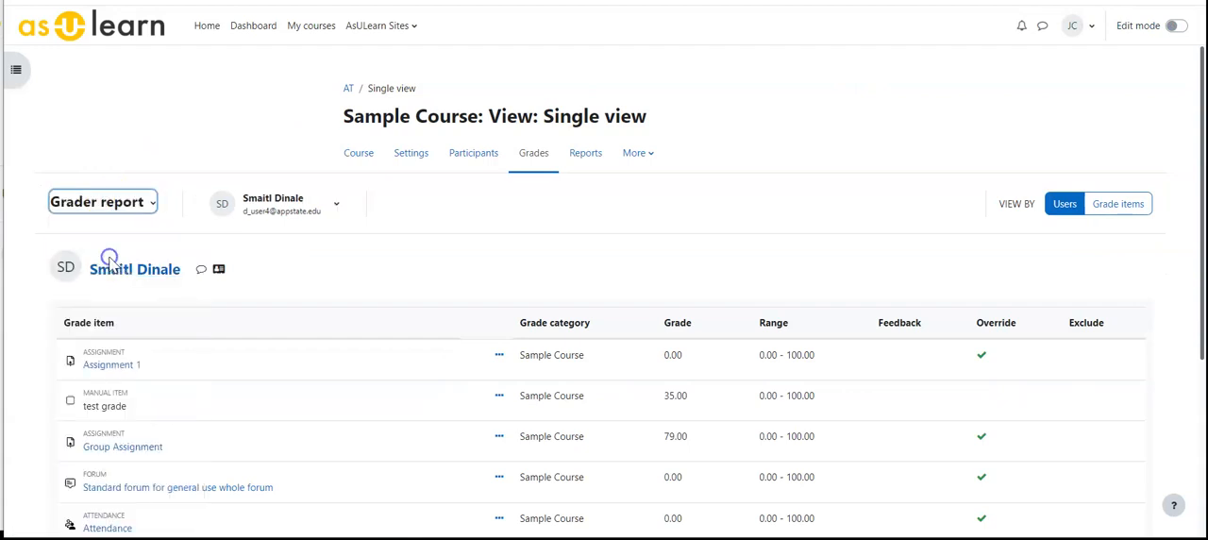
scroll(555, 292, "down", 2)
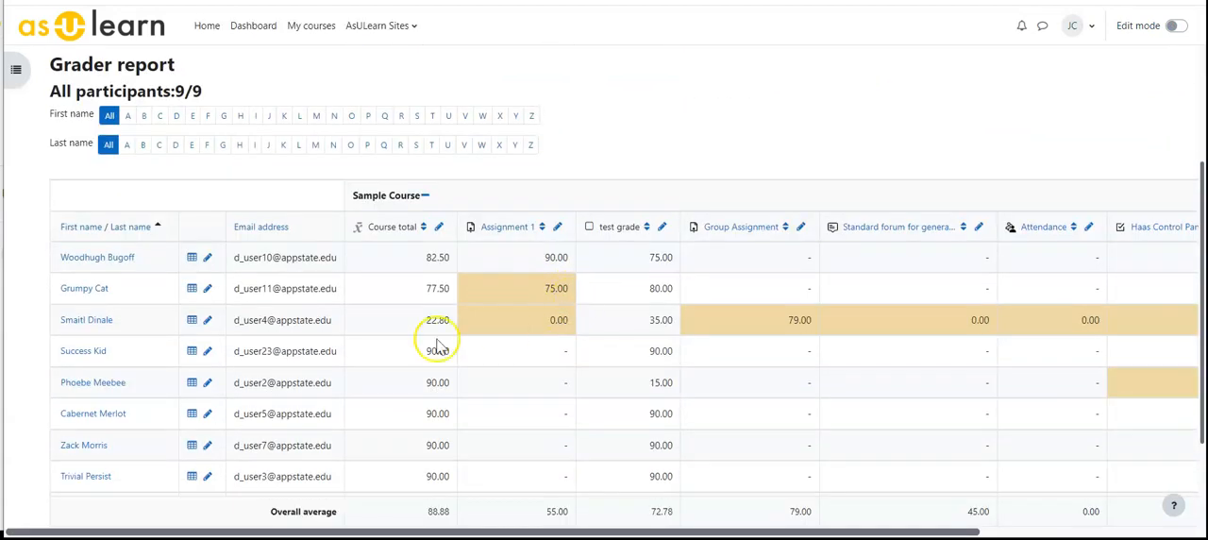
left_click_drag(185, 532, 553, 517)
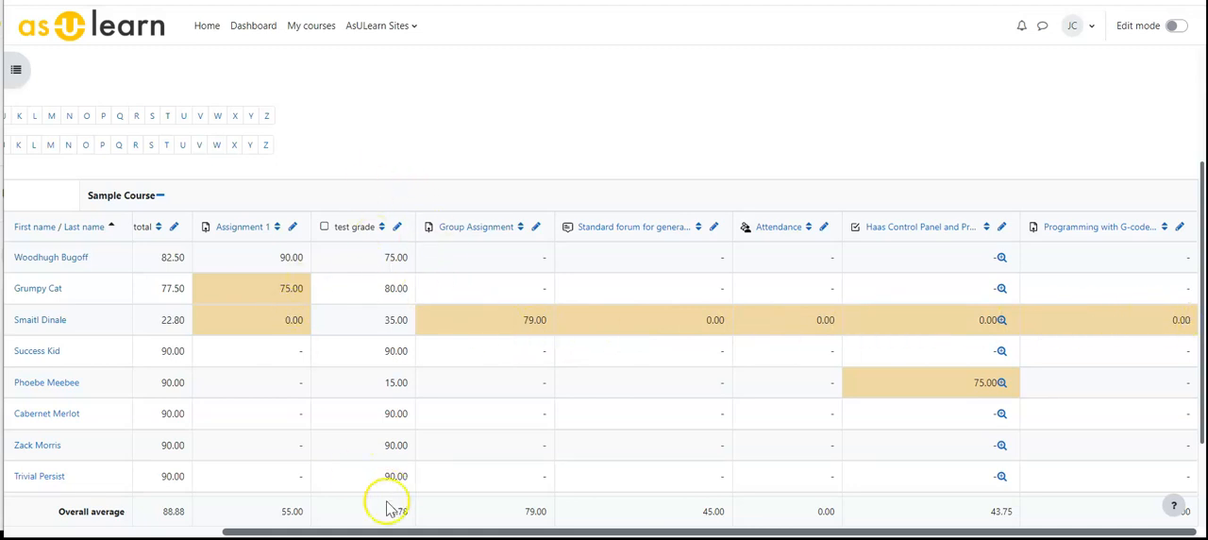
left_click_drag(386, 532, 174, 533)
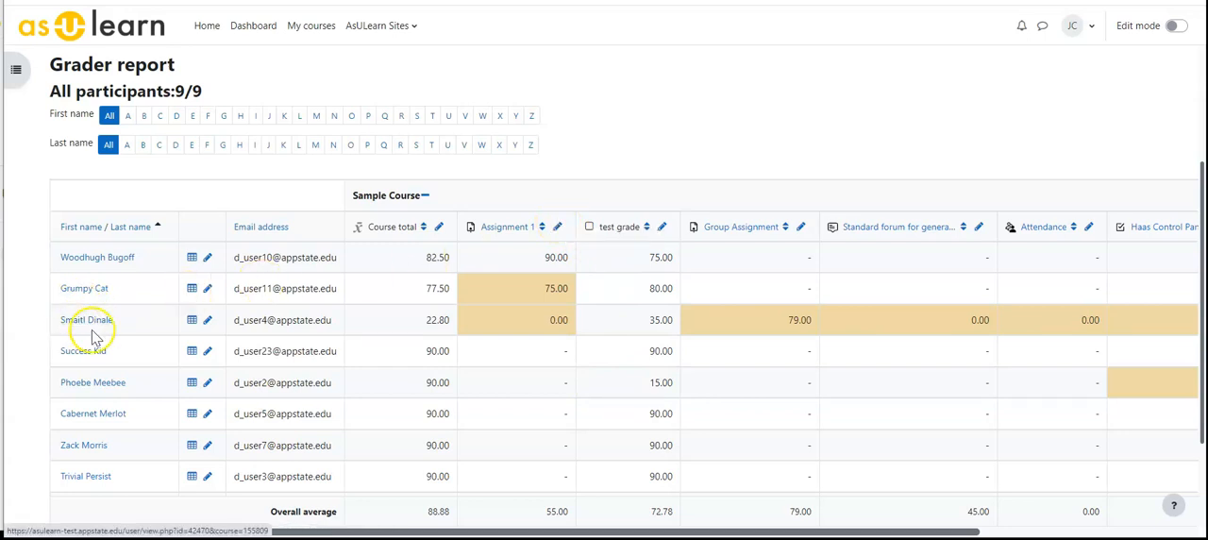
Switch to single view by users, select the fourth student, and review that student's grades down to the course total.
scroll(142, 226, "up", 2)
left_click(151, 202)
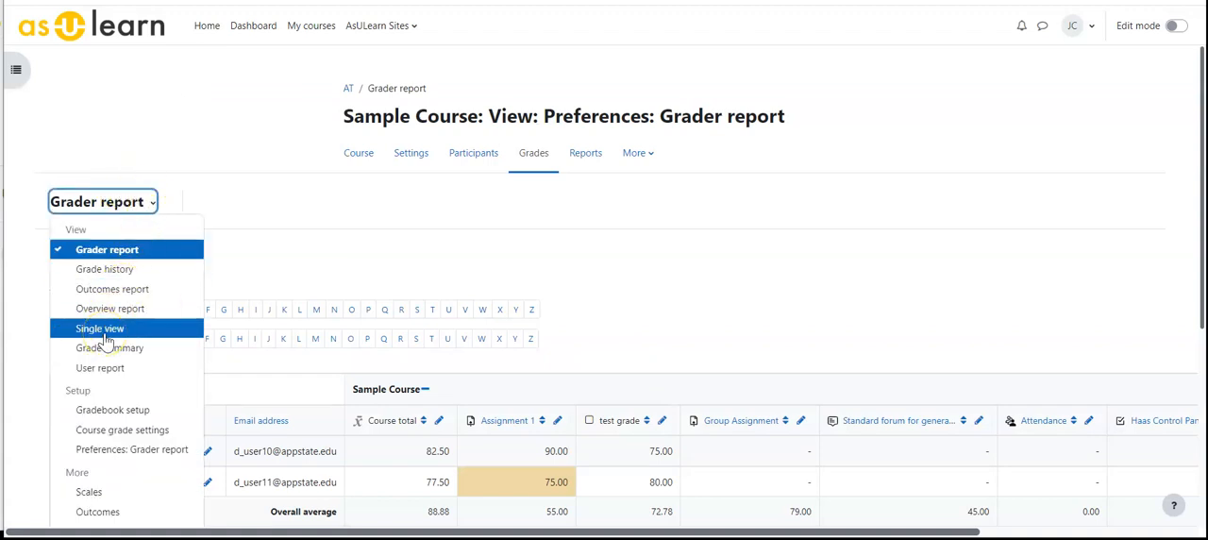
left_click(106, 329)
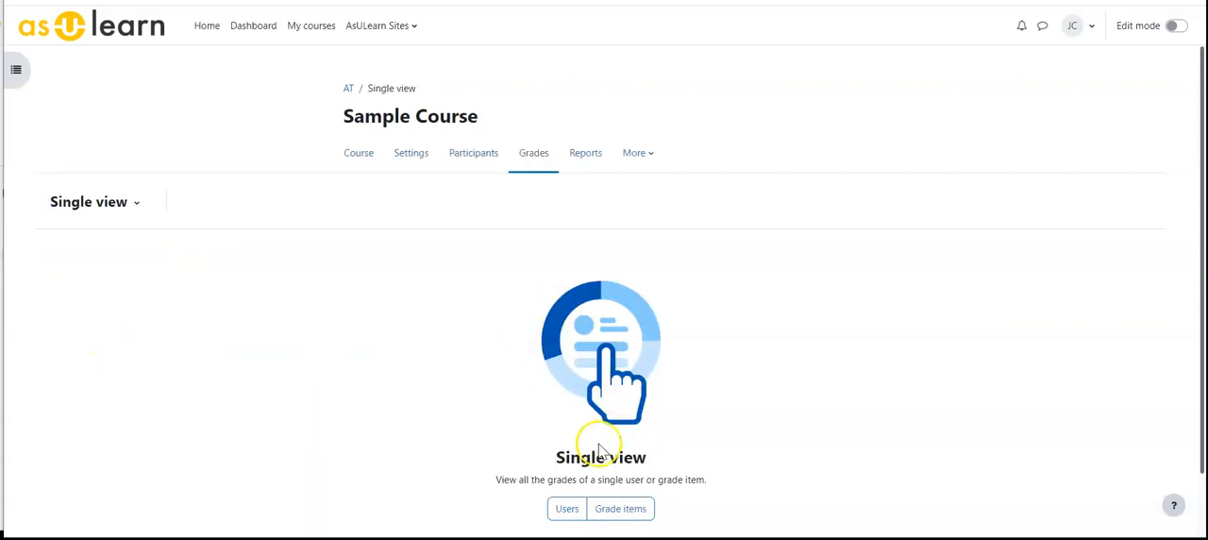
scroll(531, 464, "down", 1)
left_click(570, 442)
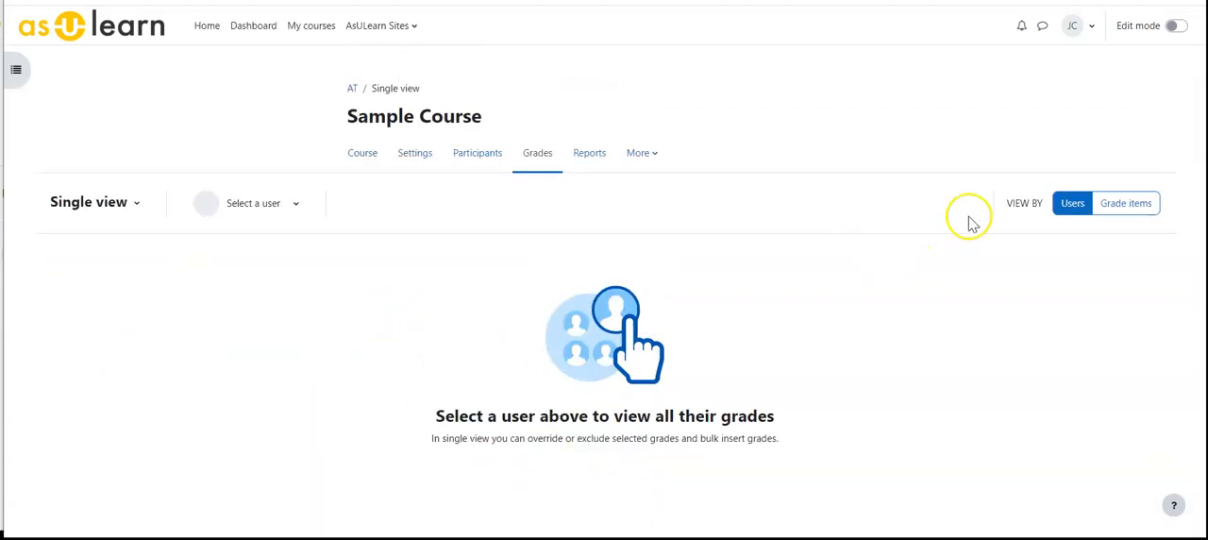
left_click(295, 204)
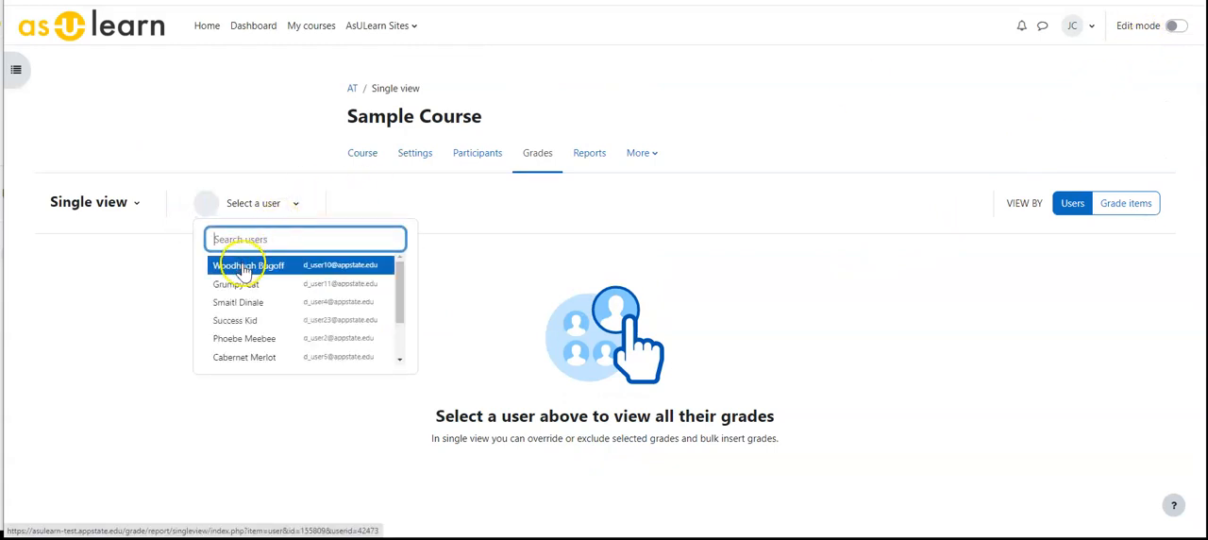
left_click(234, 323)
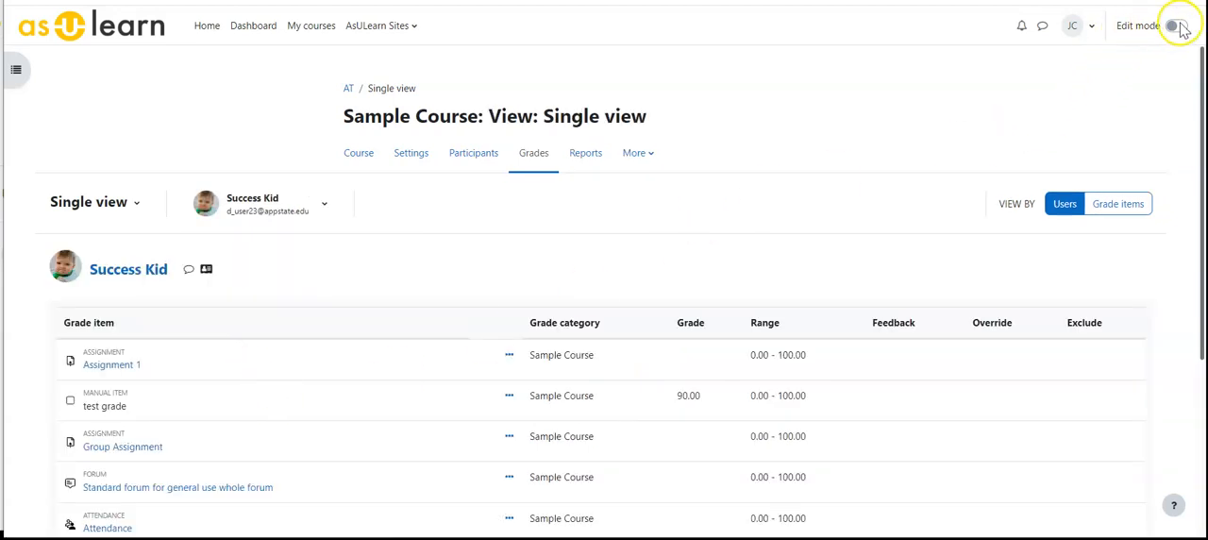
scroll(566, 236, "down", 3)
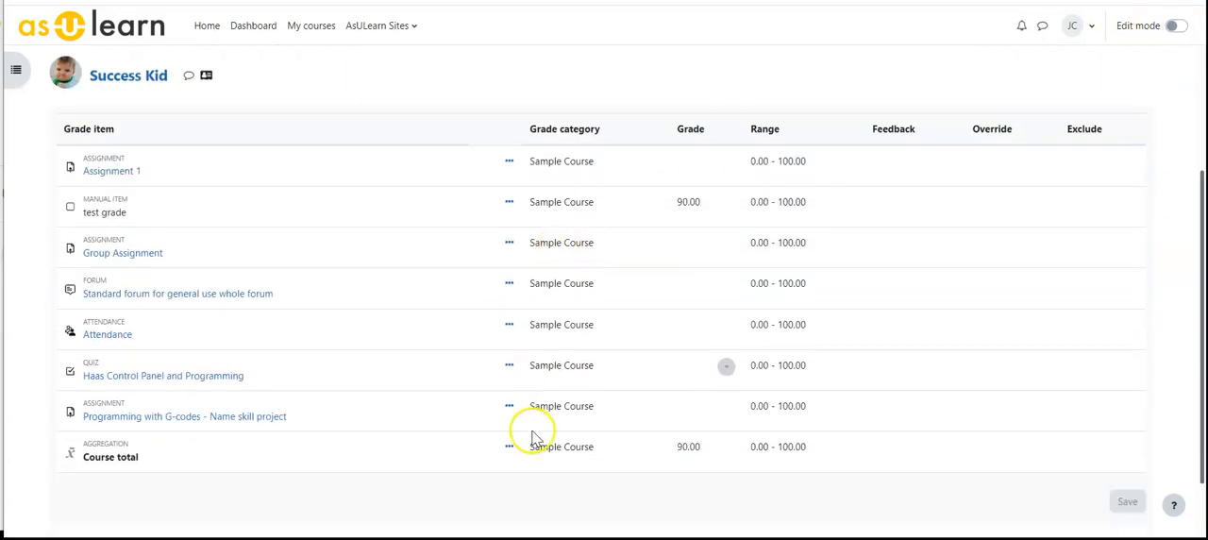
scroll(844, 232, "up", 2)
scroll(844, 236, "up", 1)
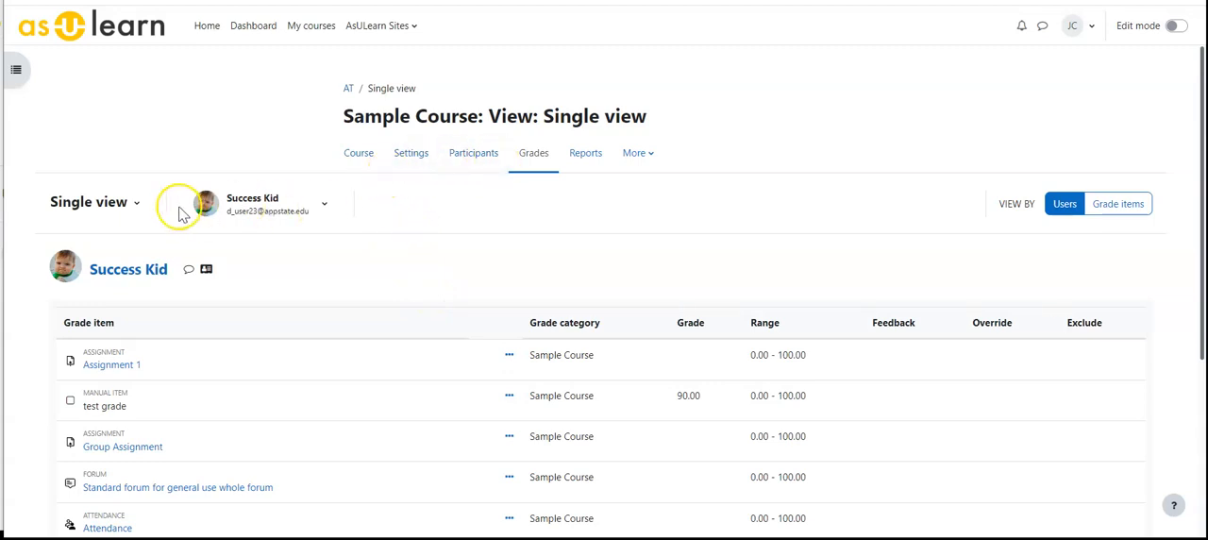
Switch from the student's single view back to the grader report.
left_click(137, 202)
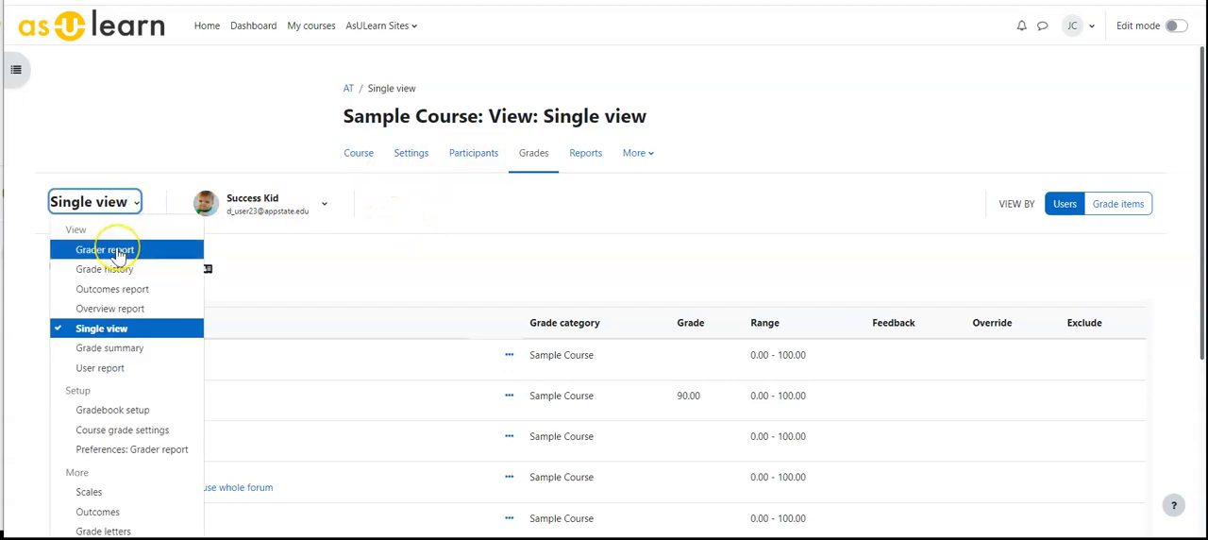